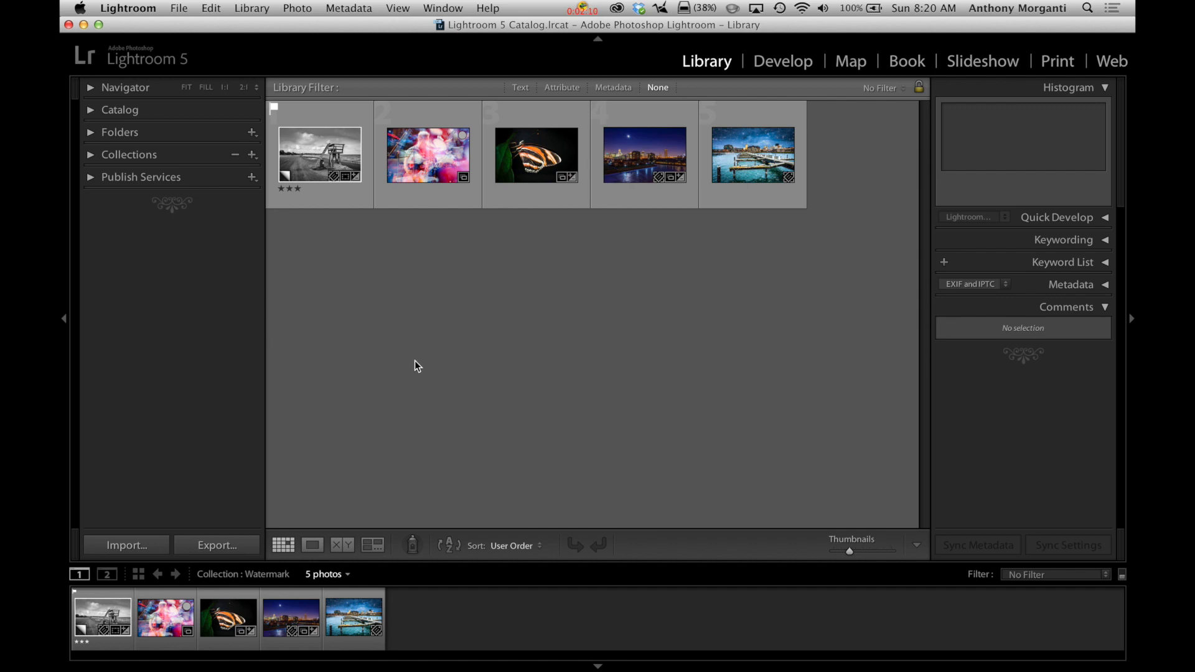
Step: Hide all panels so the Watermark collection's grid fills the window
{"action": "key", "text": "shift+Tab"}
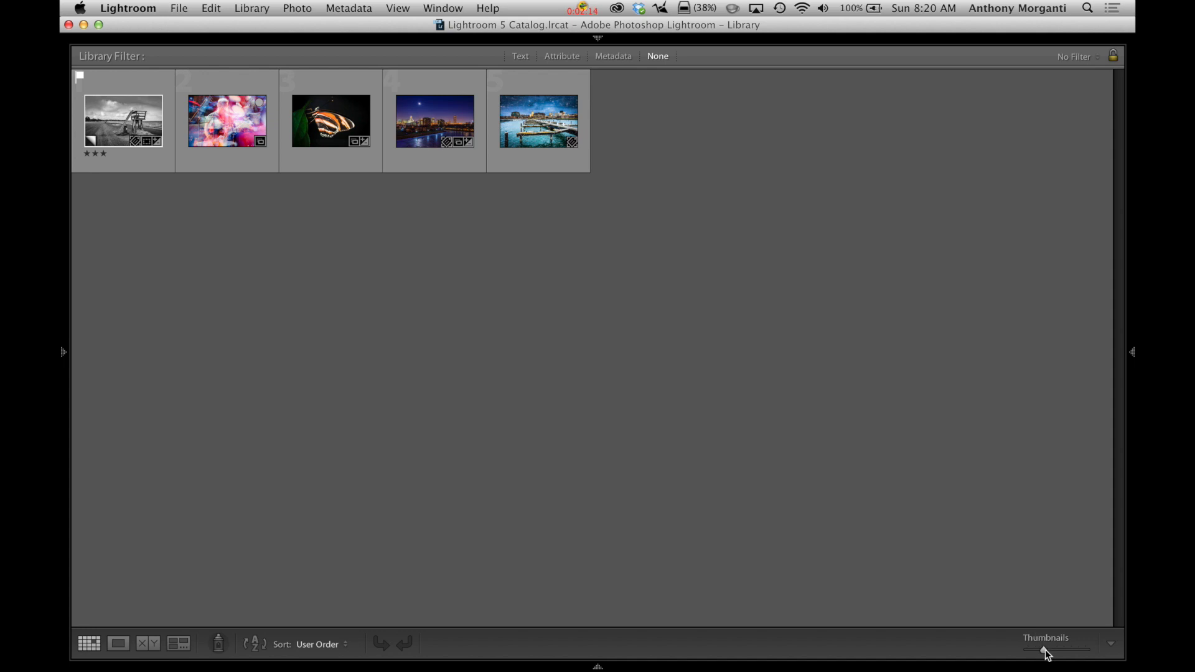
Step: Enlarge the thumbnails of the five Watermark collection photos in the grid
{"action": "left_click_drag", "start_coordinate": [1046, 650], "coordinate": [1065, 651]}
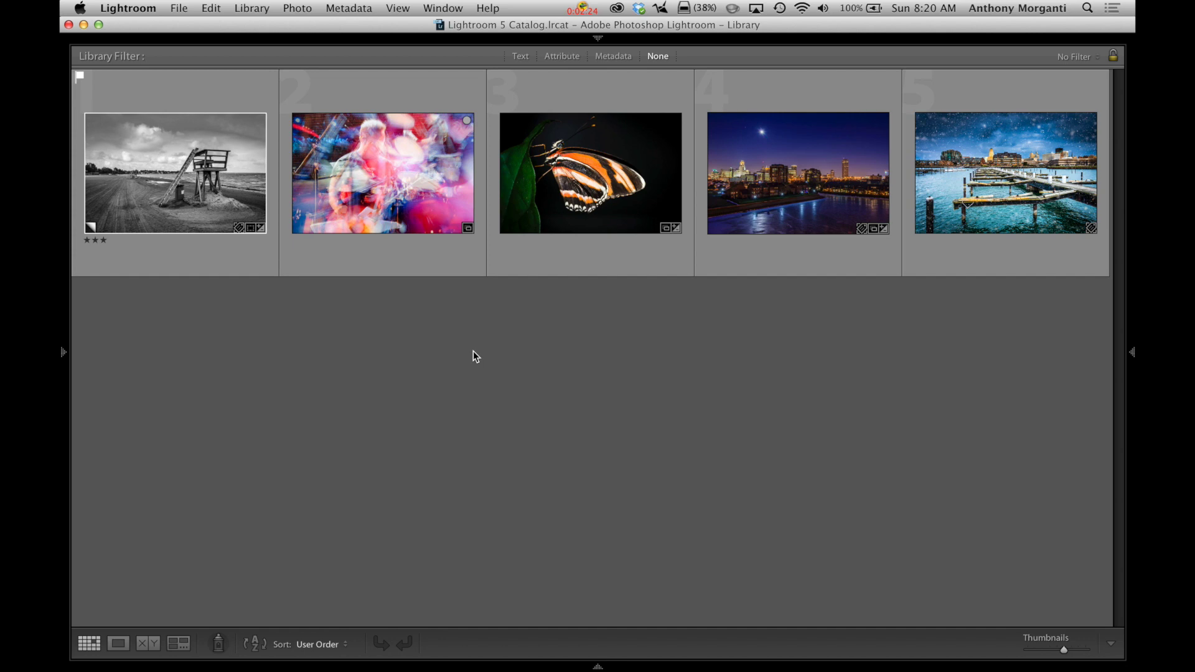
{"action": "left_click", "coordinate": [150, 13]}
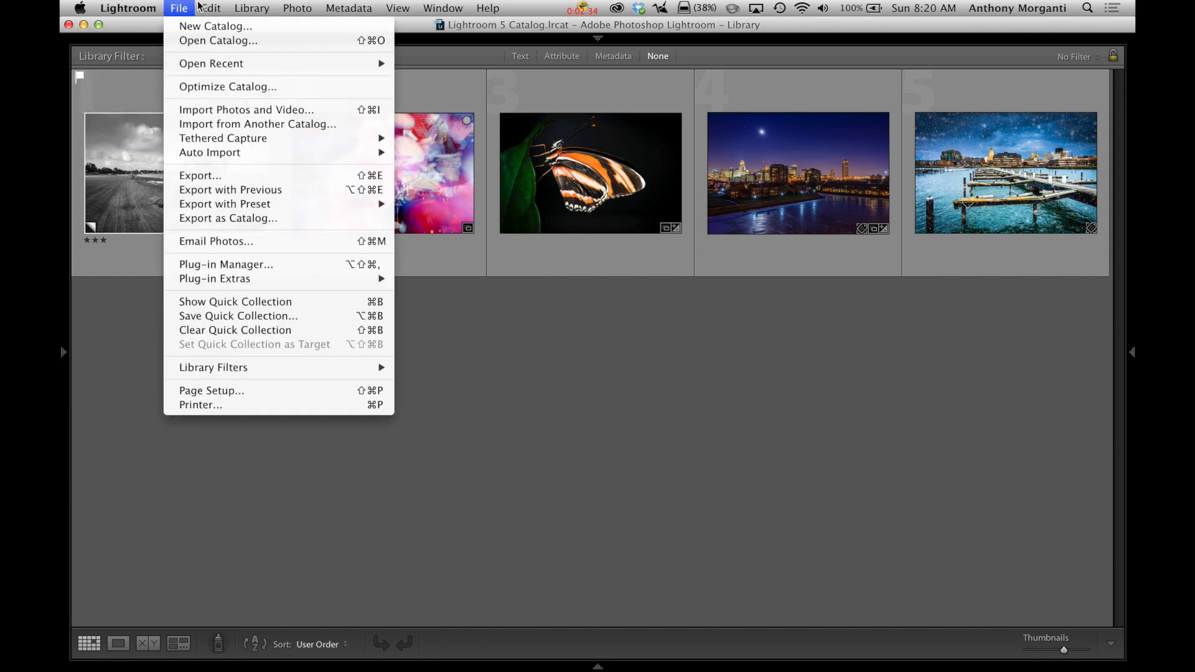
{"action": "mouse_move", "coordinate": [205, 9]}
{"action": "mouse_move", "coordinate": [129, 11]}
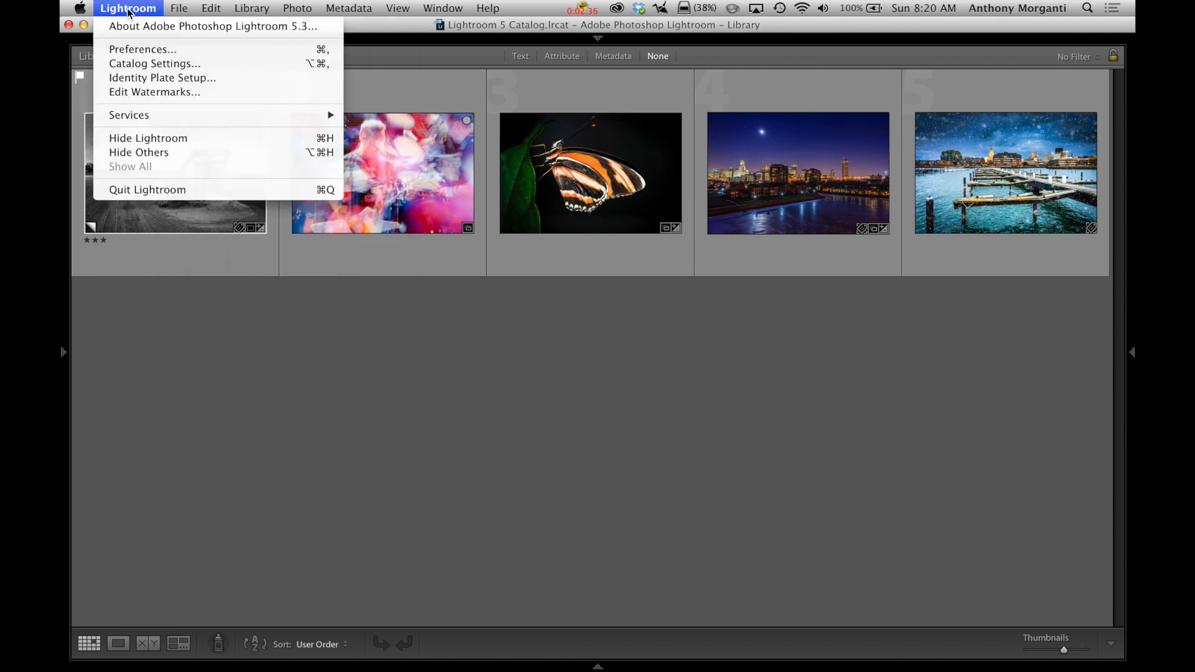
{"action": "left_click", "coordinate": [138, 93]}
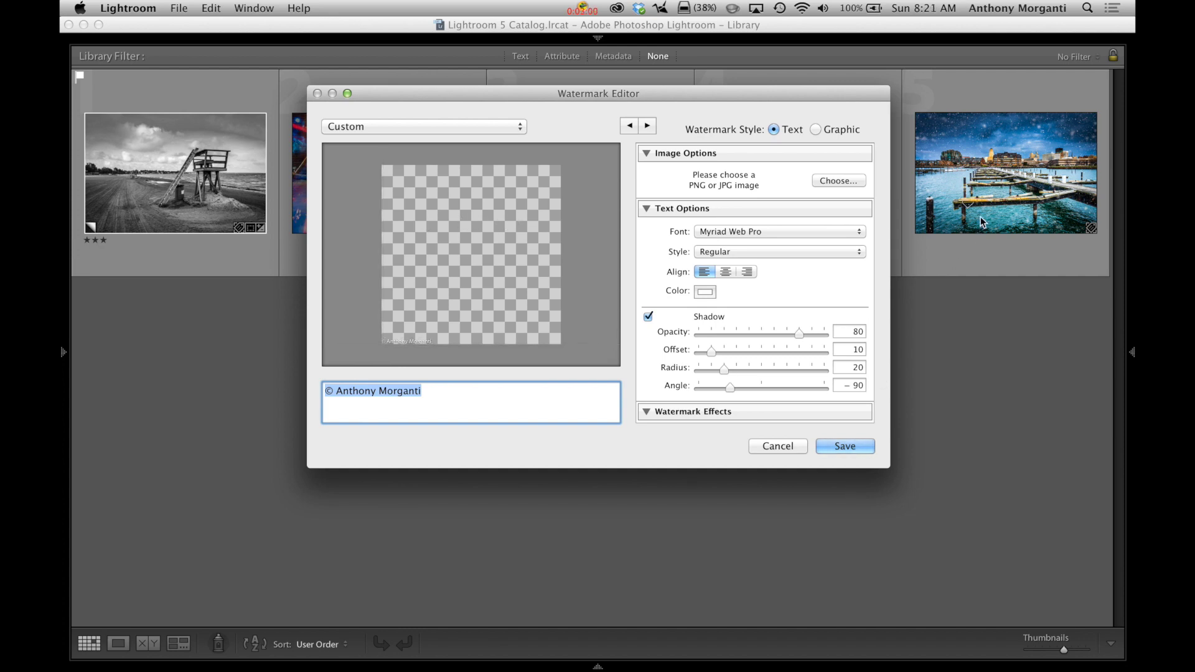
{"action": "left_click", "coordinate": [426, 338]}
{"action": "left_click", "coordinate": [775, 448]}
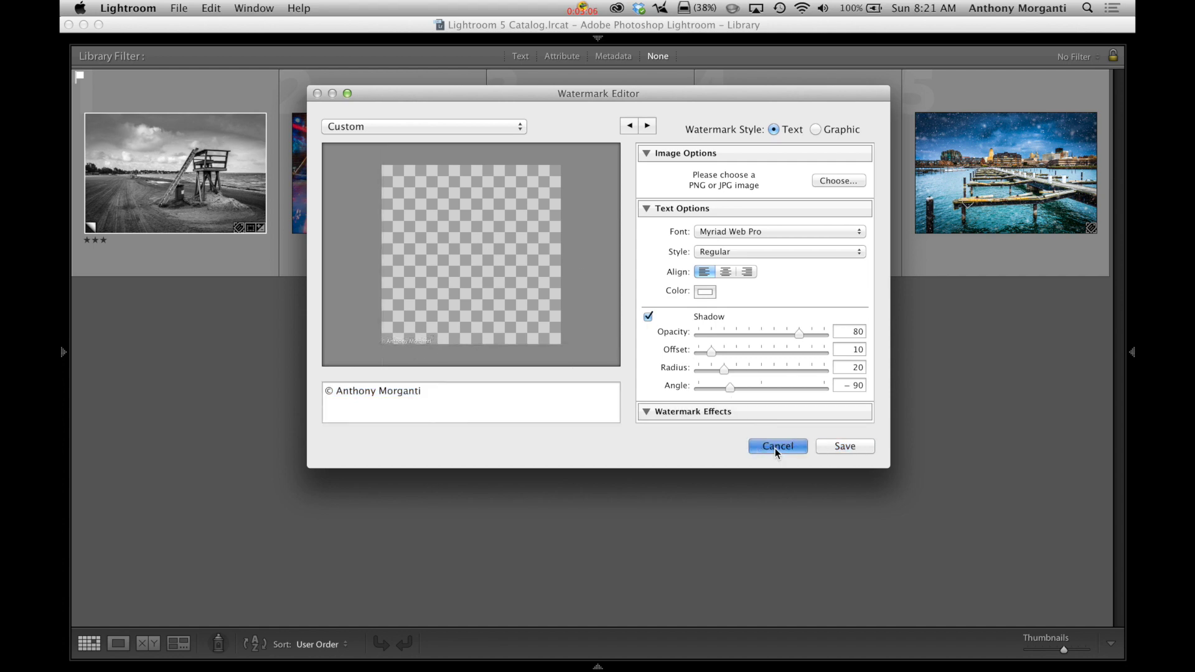
Step: Select all five photos, open Edit Watermarks, and place the cursor after the existing copyright text
{"action": "left_click", "coordinate": [198, 169]}
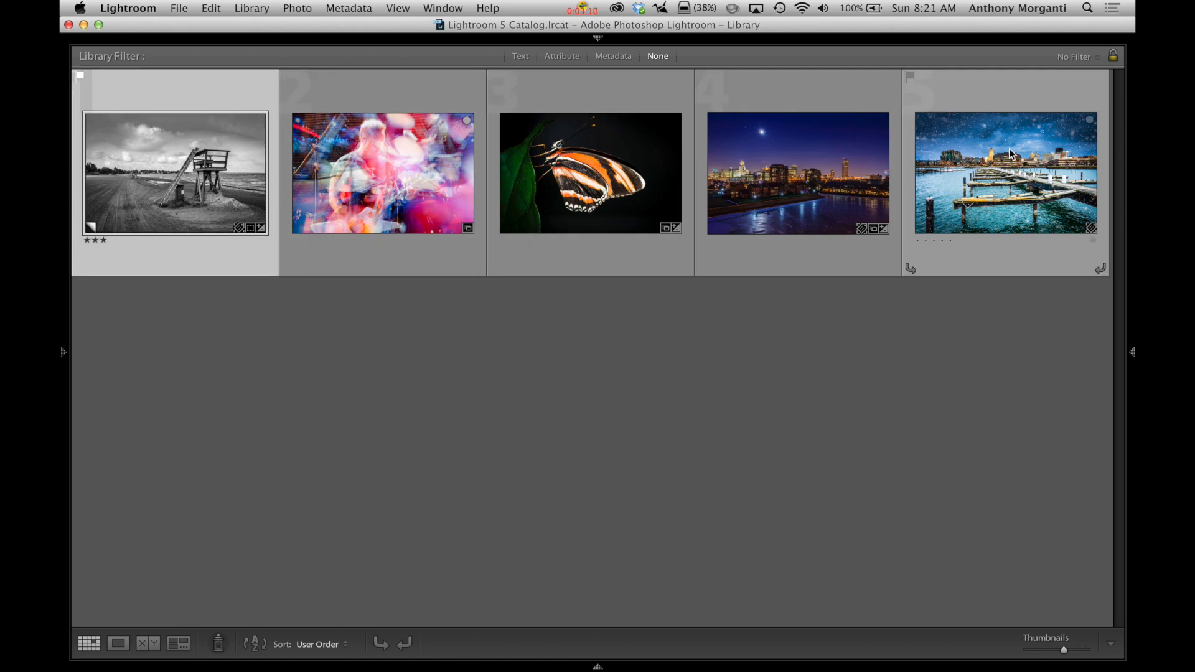
{"action": "key", "text": "super+a"}
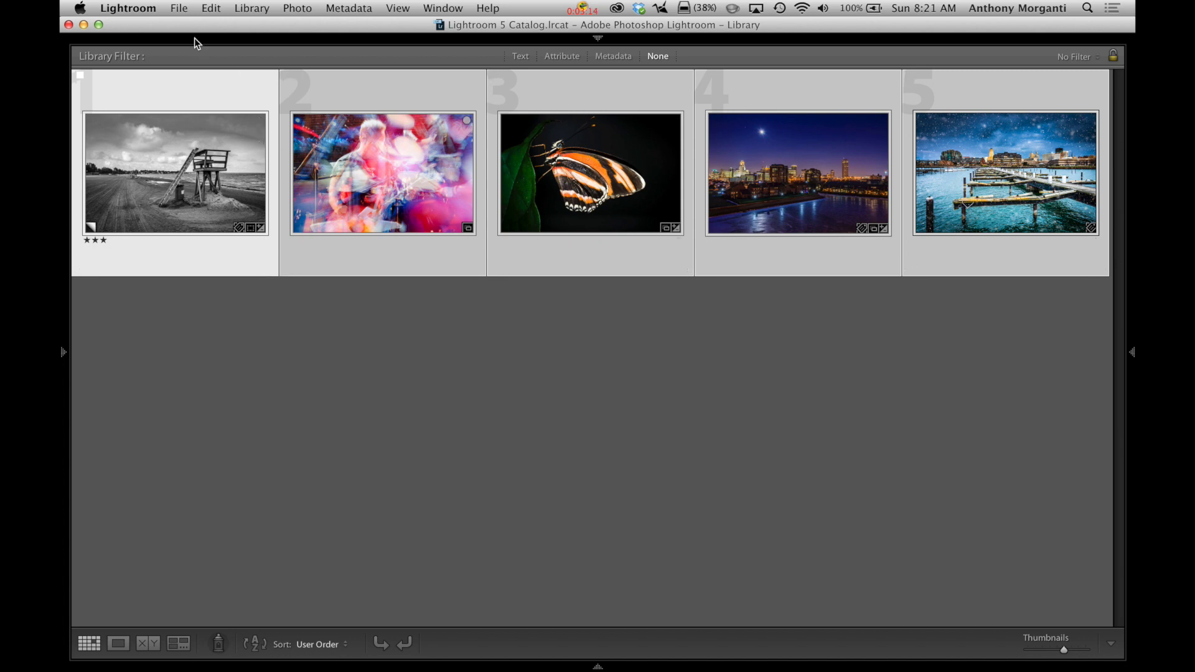
{"action": "left_click", "coordinate": [128, 8]}
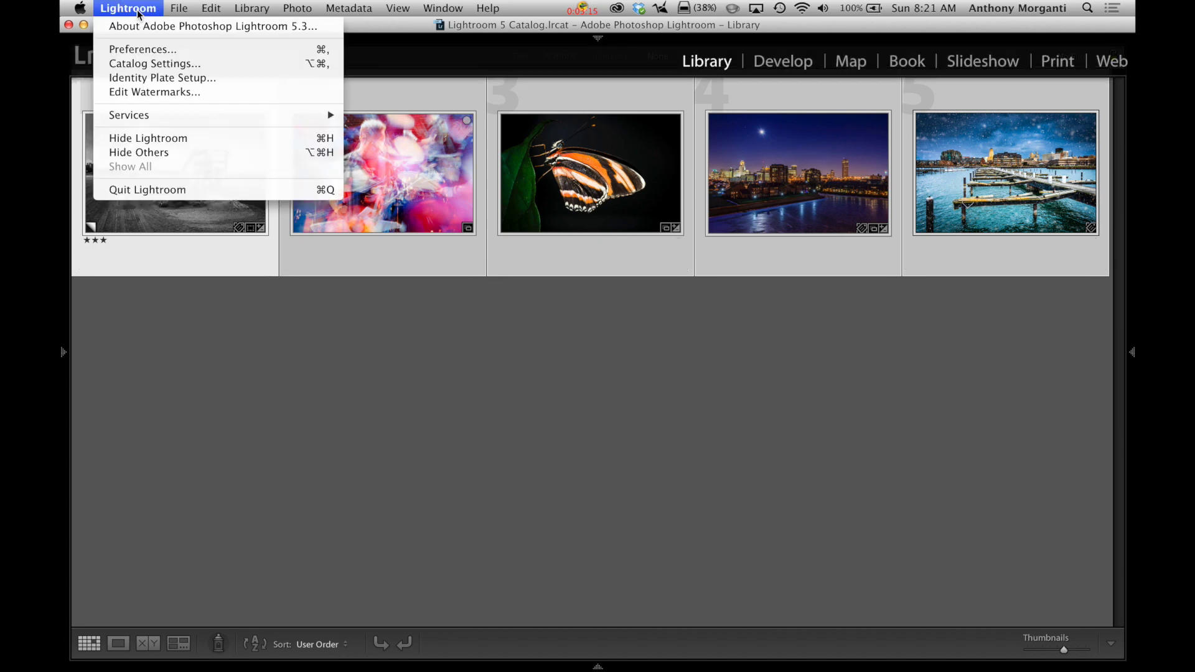
{"action": "left_click", "coordinate": [136, 93]}
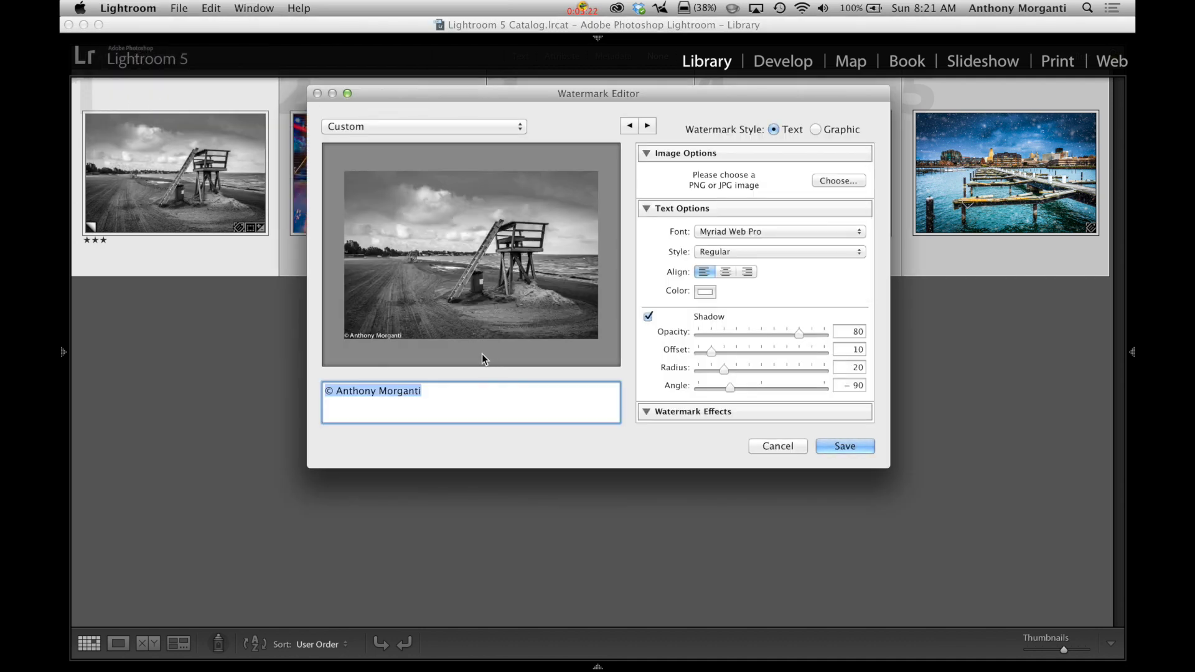
{"action": "left_click_drag", "start_coordinate": [427, 387], "coordinate": [313, 392]}
{"action": "left_click", "coordinate": [429, 391]}
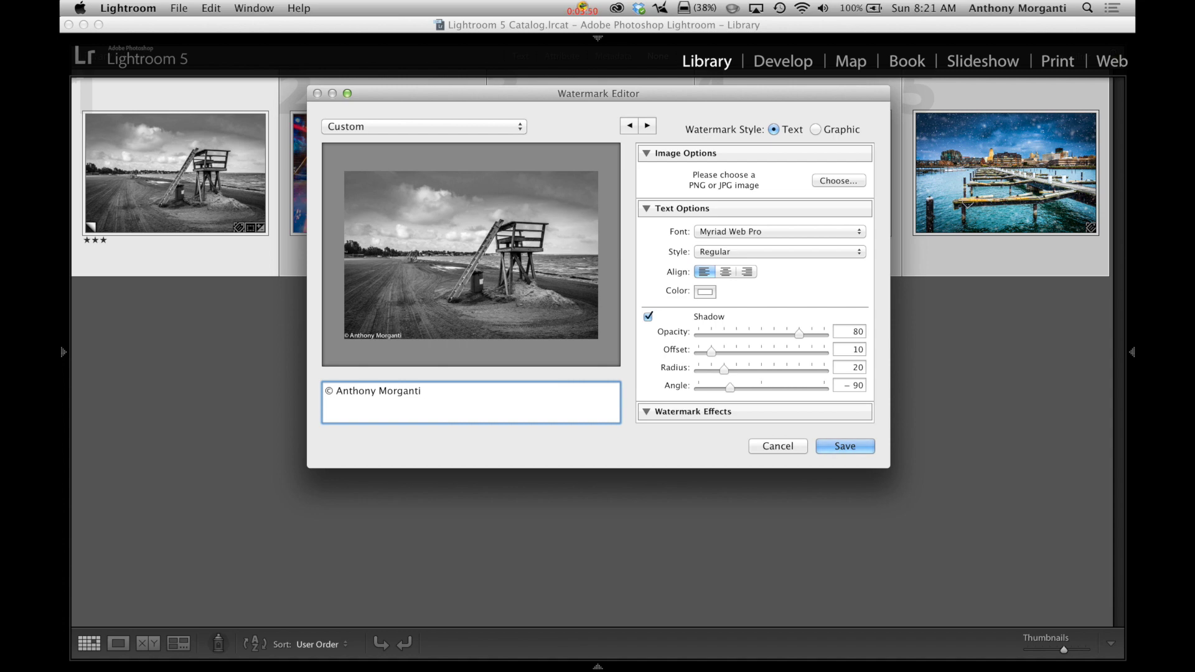
Step: Add '2014' after the copyright name and the photographer's website address on a second line
{"action": "type", "text": "©"}
{"action": "type", "text": "©©©"}
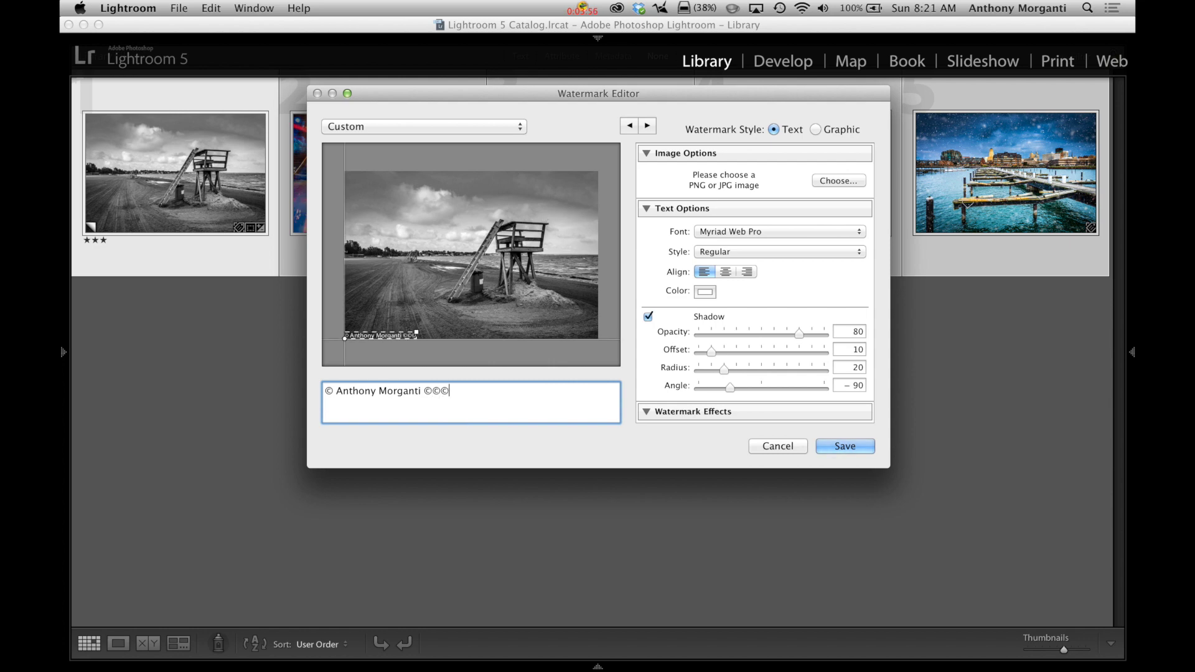
{"action": "key", "text": "BackSpace"}
{"action": "key", "text": "BackSpace"}
{"action": "key", "text": "BackSpace"}
{"action": "key", "text": "BackSpace"}
{"action": "key", "text": "BackSpace"}
{"action": "type", "text": "2014"}
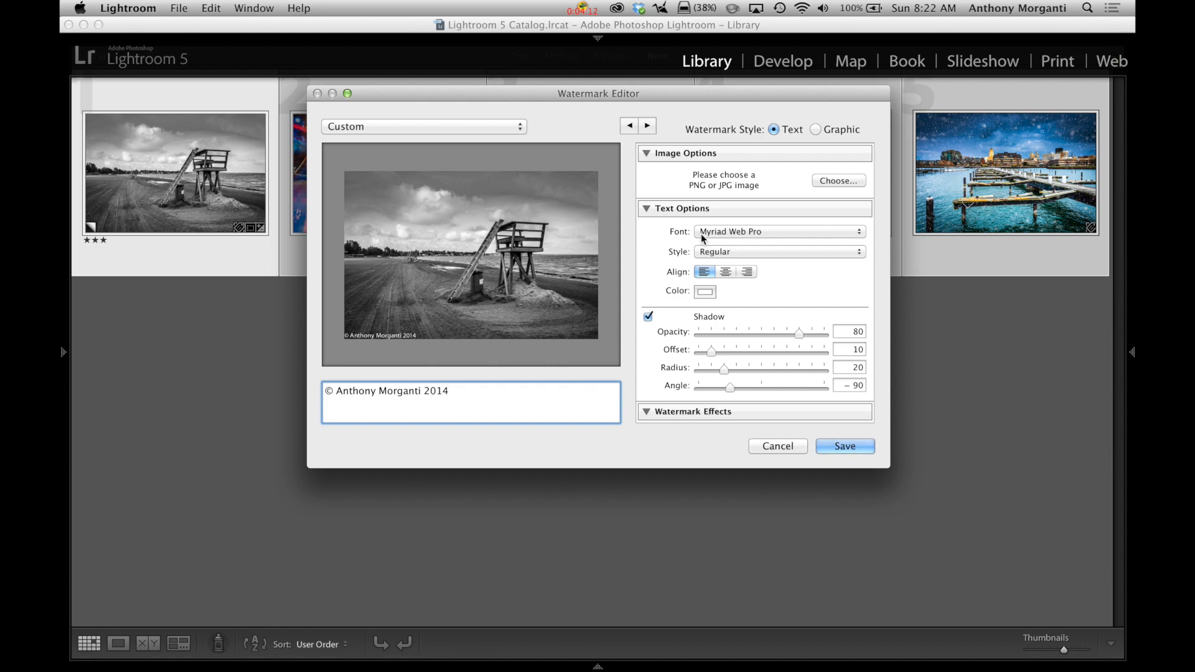
{"action": "key", "text": "Return"}
{"action": "type", "text": "www.Anth"}
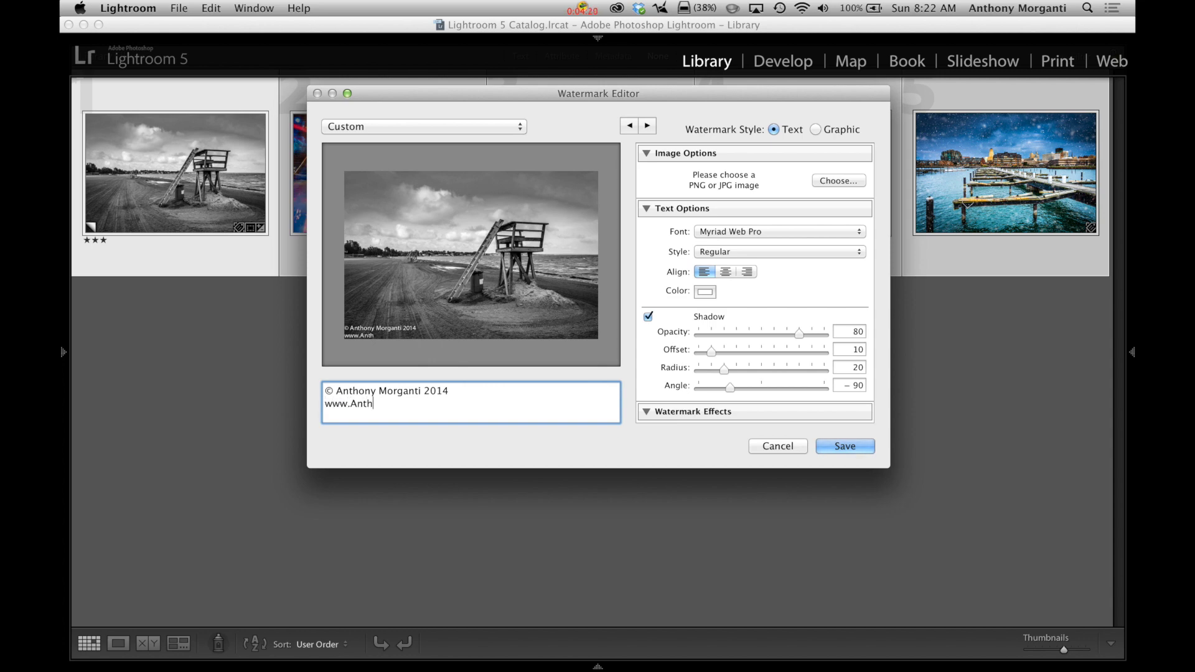
{"action": "type", "text": "onyMorganti.com"}
Step: Try OCR A Std and HanziPen TC, then set the watermark font to Helvetica Neue
{"action": "left_click", "coordinate": [835, 233]}
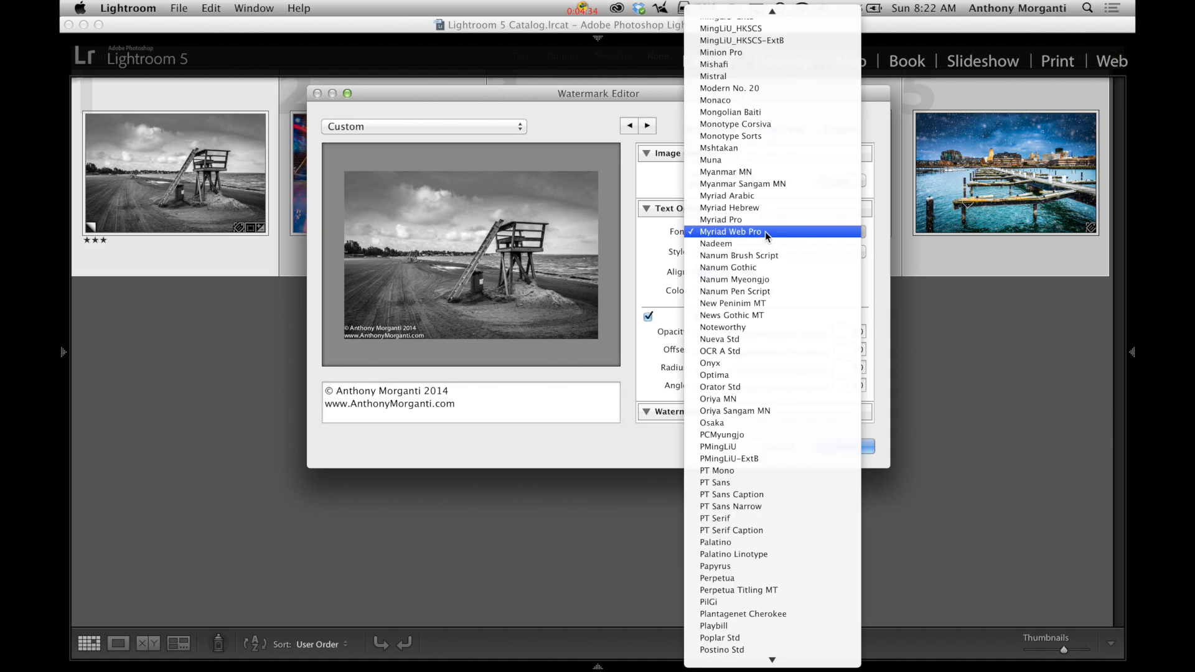
{"action": "left_click", "coordinate": [742, 349]}
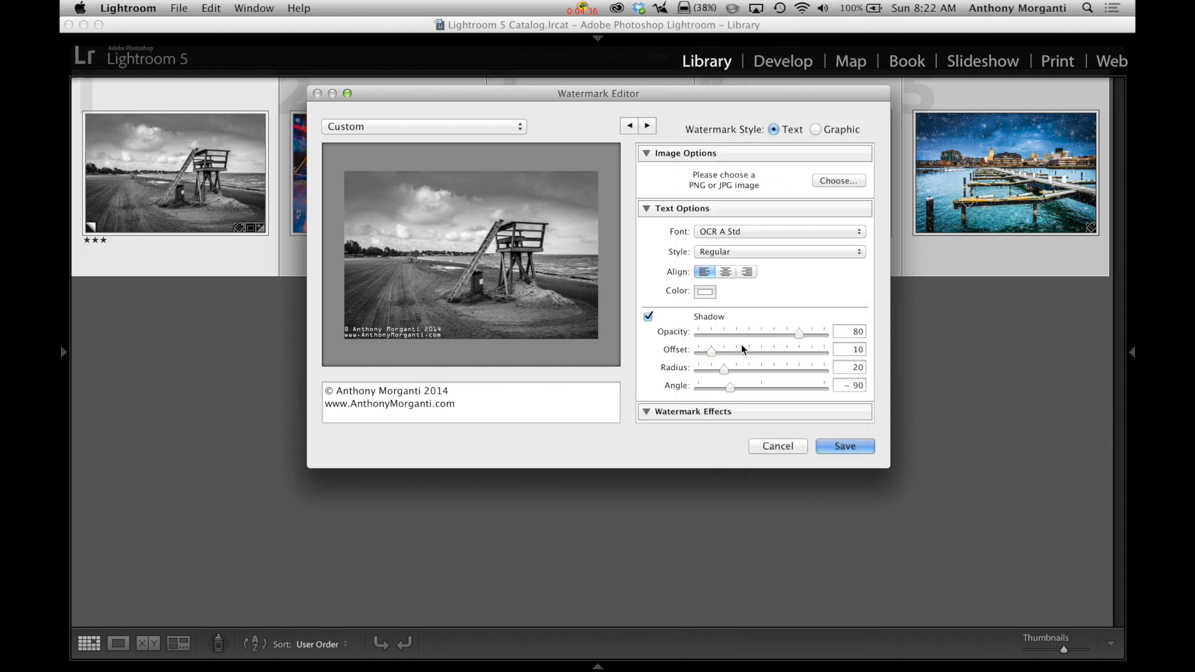
{"action": "left_click", "coordinate": [845, 229]}
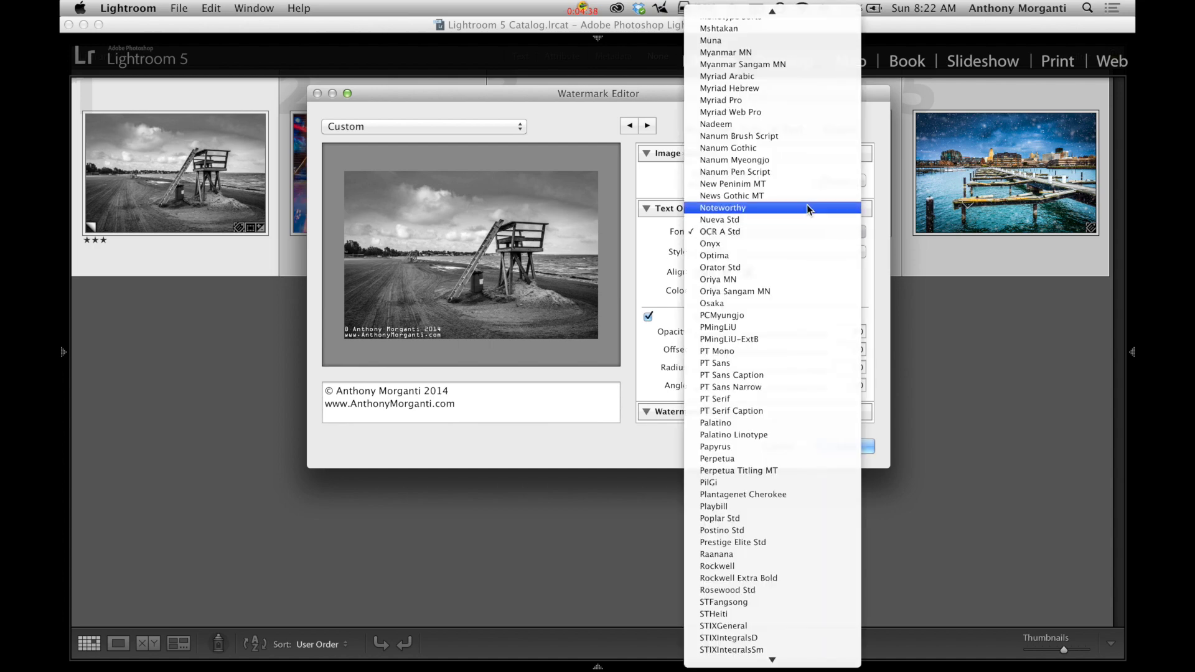
{"action": "scroll", "coordinate": [790, 188], "scroll_direction": "up", "scroll_amount": 15}
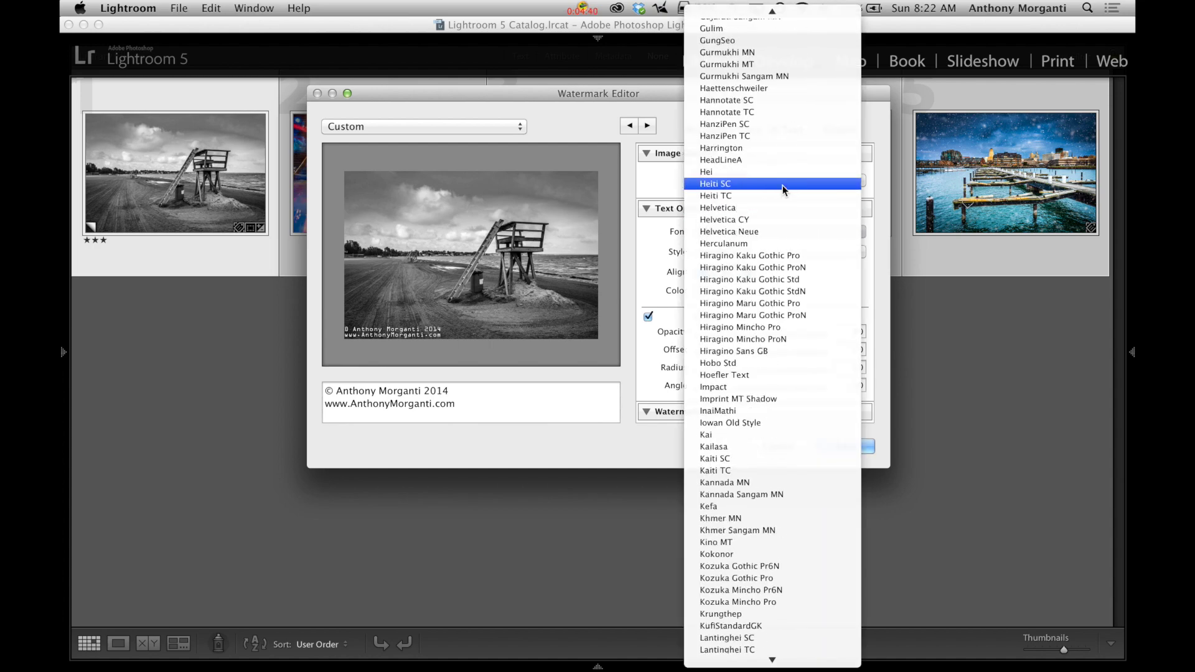
{"action": "left_click", "coordinate": [731, 138]}
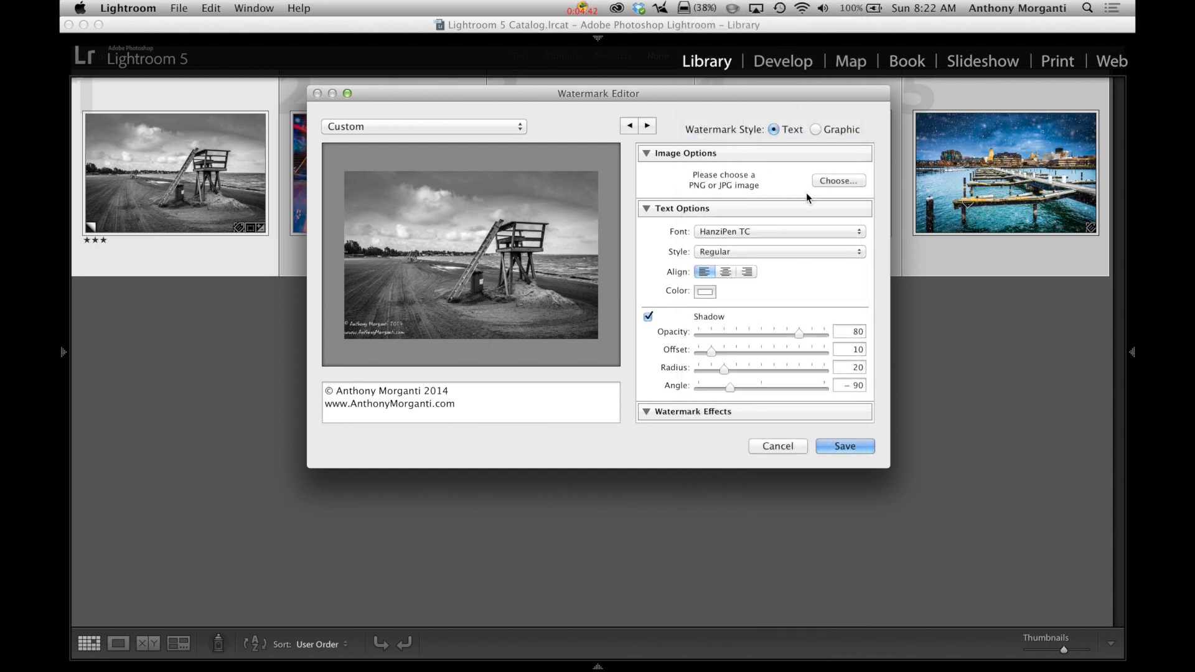
{"action": "left_click", "coordinate": [817, 229]}
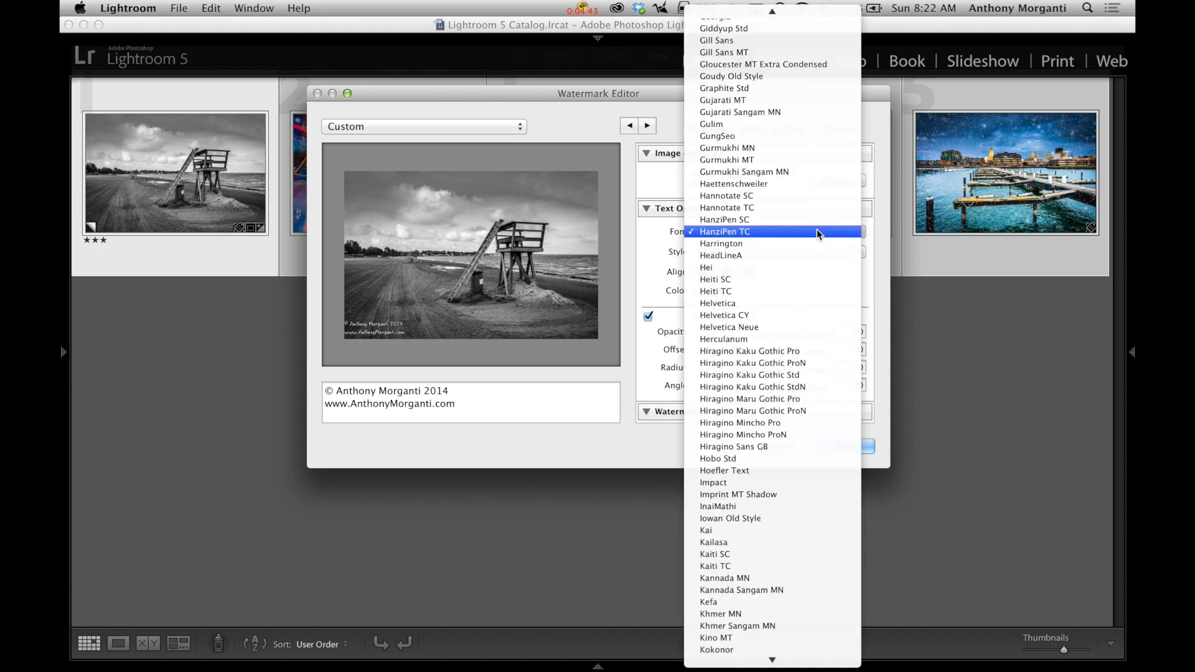
{"action": "left_click", "coordinate": [768, 326]}
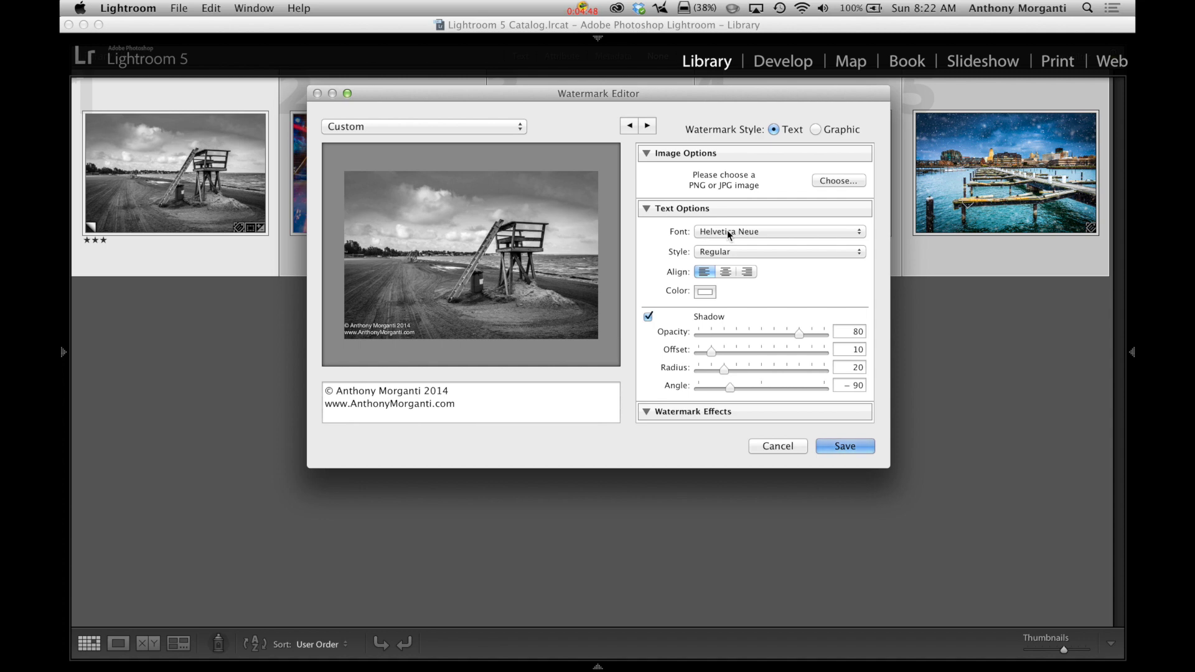
Step: Try the Medium and Italic font styles, then settle on Regular
{"action": "mouse_move", "coordinate": [392, 334]}
{"action": "left_click", "coordinate": [842, 251]}
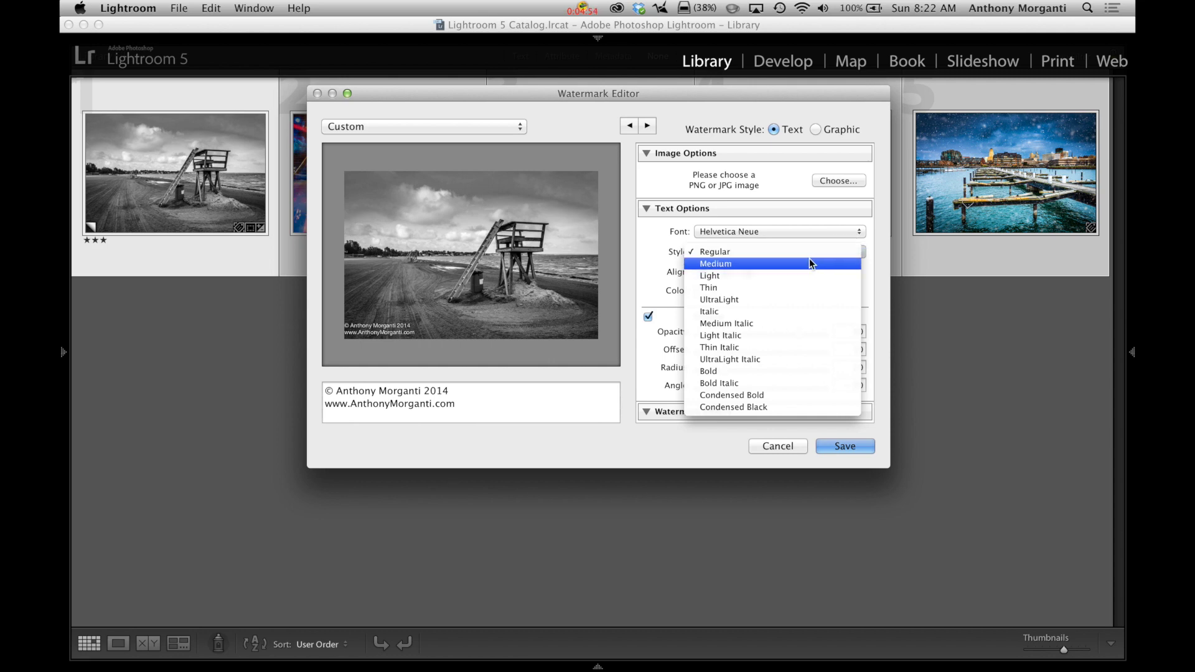
{"action": "left_click", "coordinate": [807, 263]}
{"action": "left_click", "coordinate": [824, 251]}
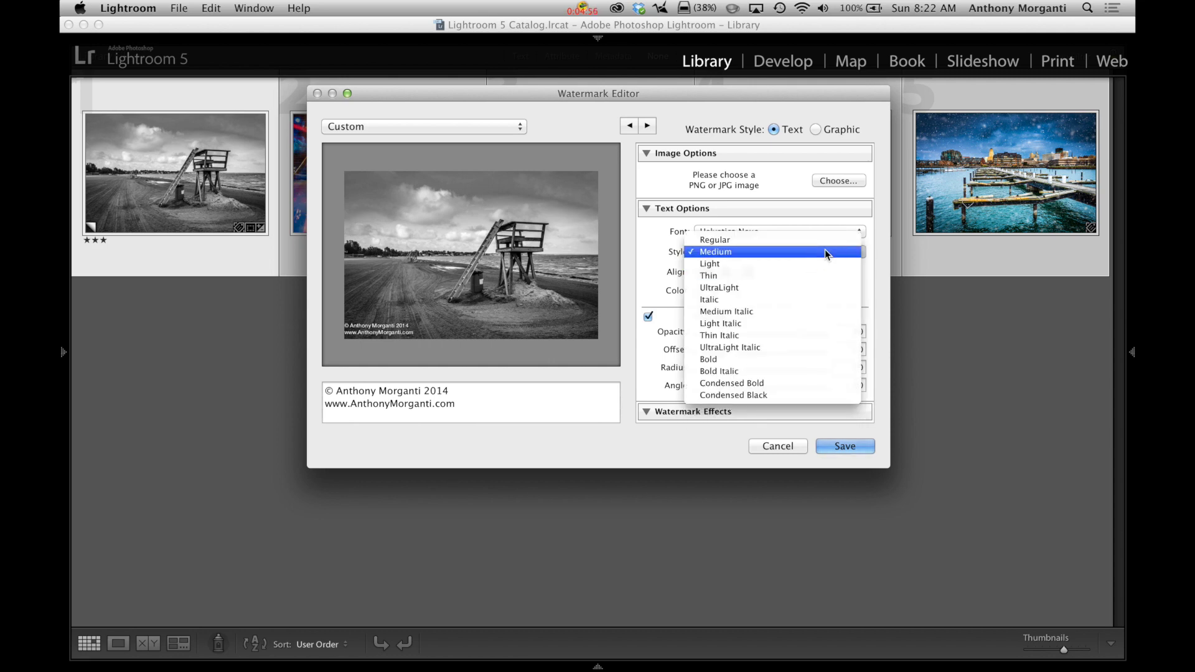
{"action": "left_click", "coordinate": [821, 300]}
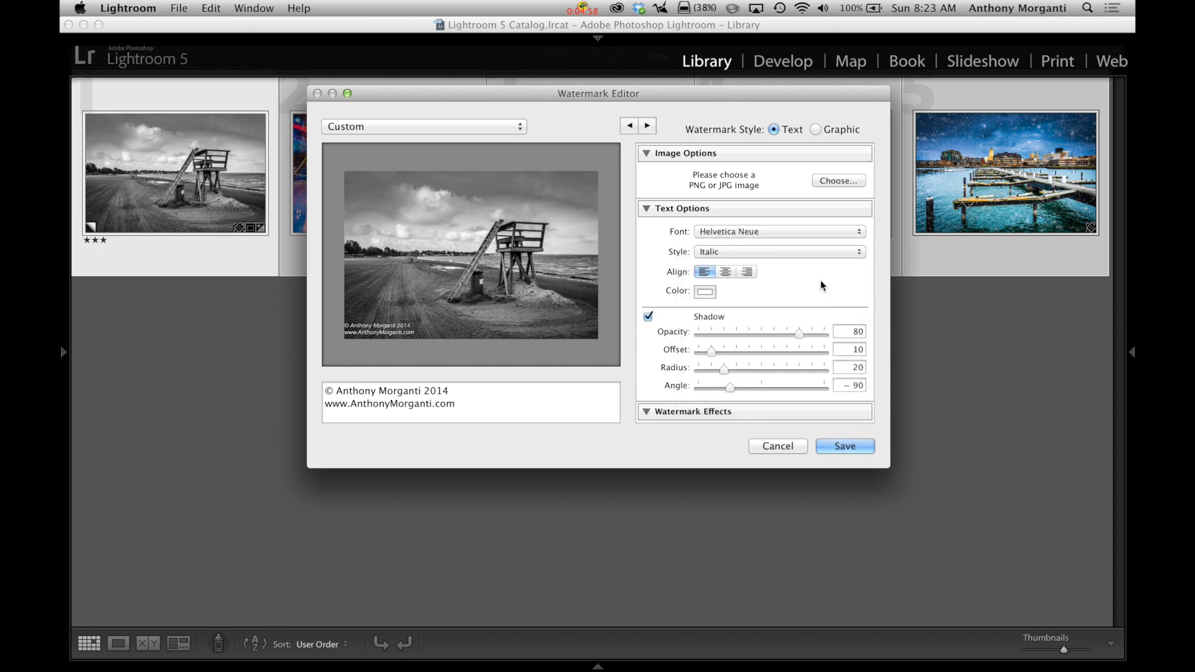
{"action": "left_click", "coordinate": [835, 252]}
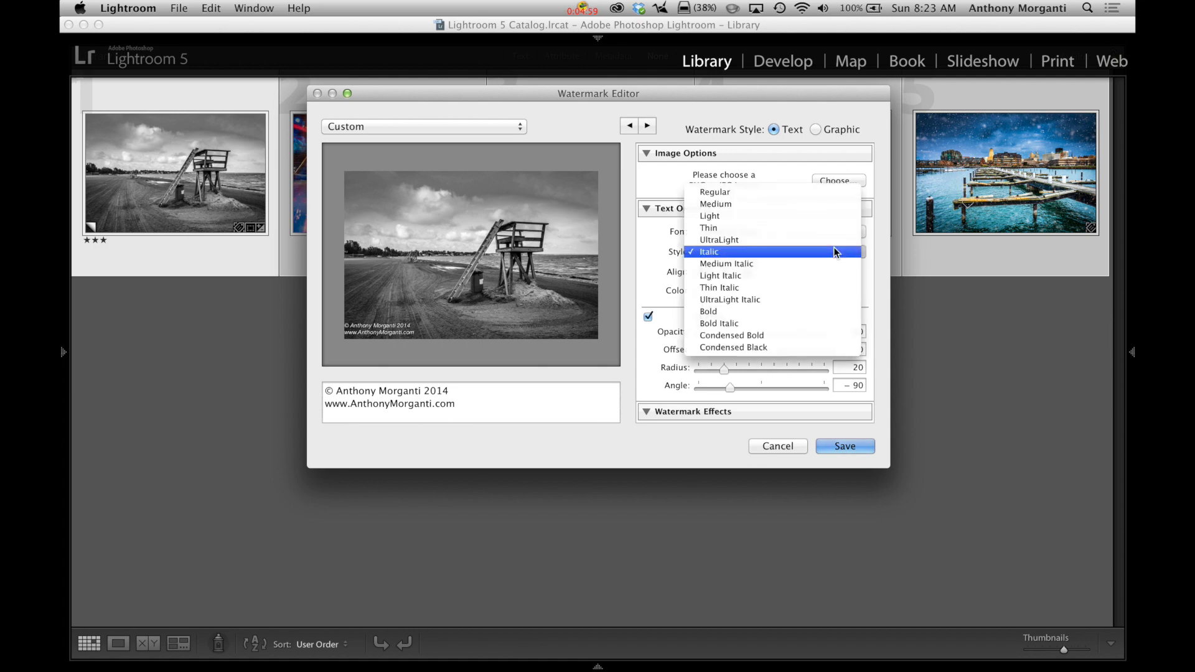
{"action": "left_click", "coordinate": [821, 192]}
{"action": "mouse_move", "coordinate": [590, 319]}
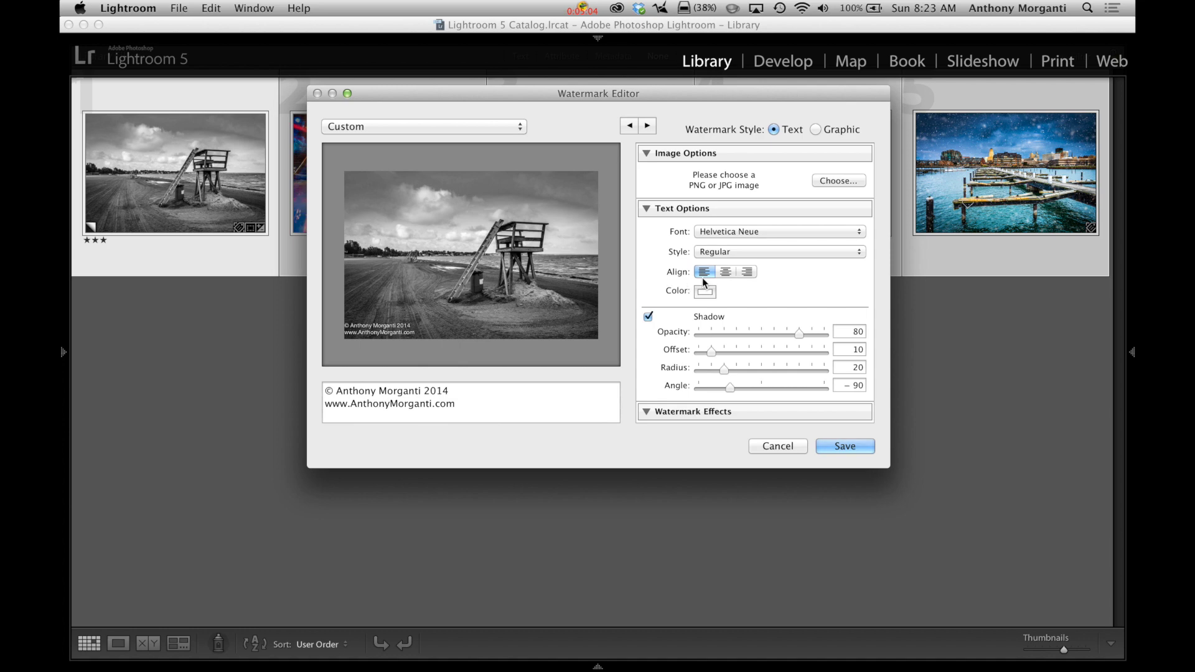
{"action": "mouse_move", "coordinate": [463, 308]}
Step: Compare centre, right and left text alignment, settling on centre-aligned watermark text
{"action": "left_click", "coordinate": [725, 272]}
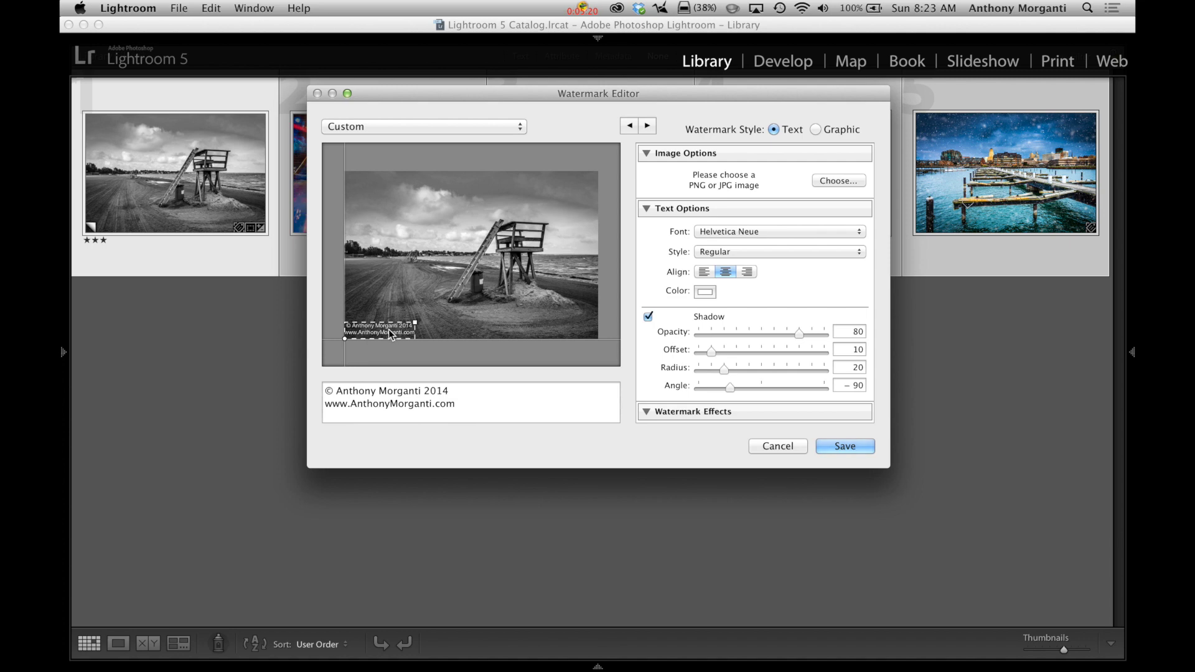
{"action": "left_click", "coordinate": [747, 272]}
{"action": "left_click", "coordinate": [732, 272]}
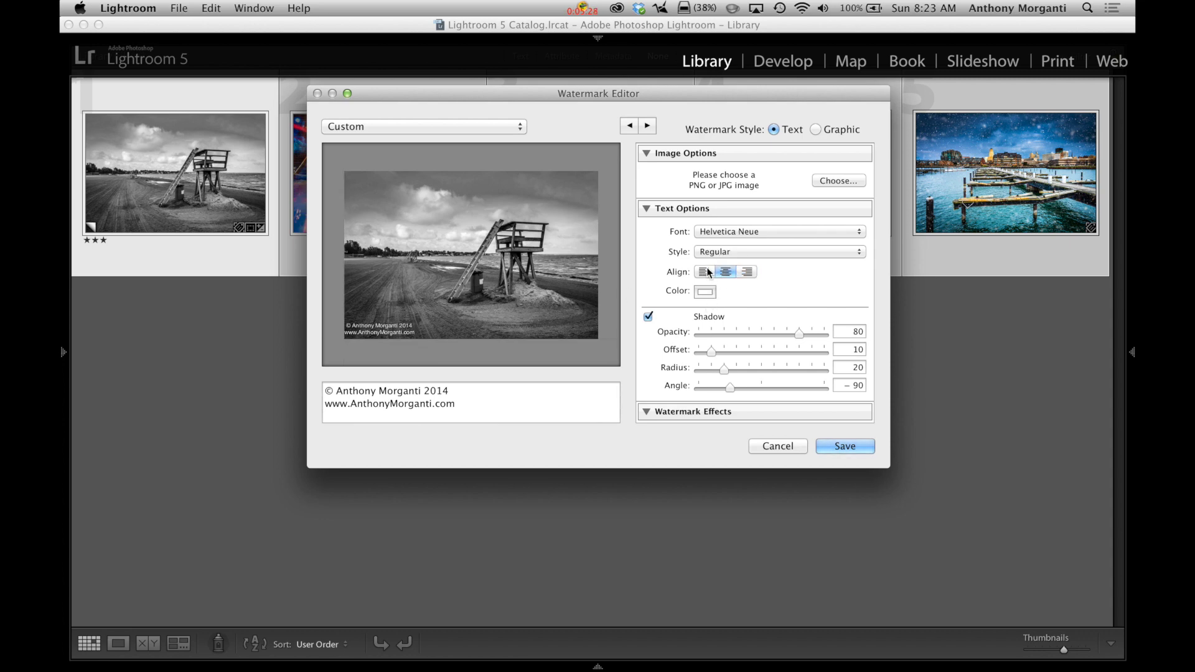
{"action": "left_click", "coordinate": [703, 272]}
{"action": "left_click", "coordinate": [722, 274]}
Step: Close the colour picker keeping the text white, and maximize the Watermark Editor
{"action": "left_click", "coordinate": [706, 291]}
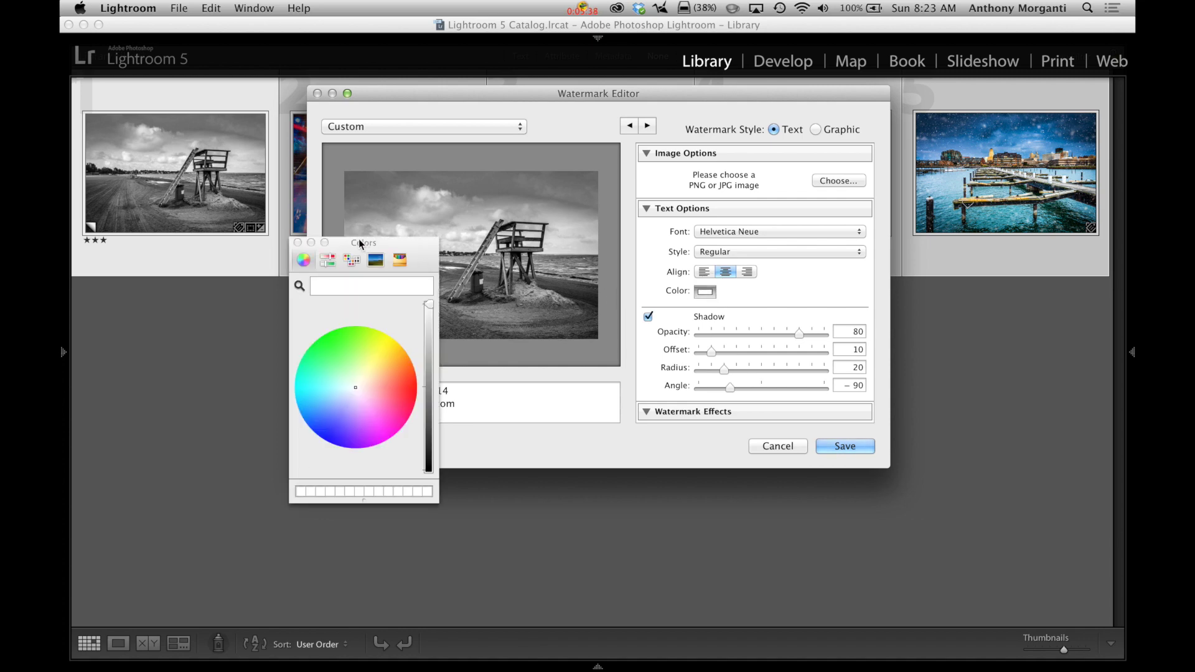
{"action": "left_click", "coordinate": [298, 243]}
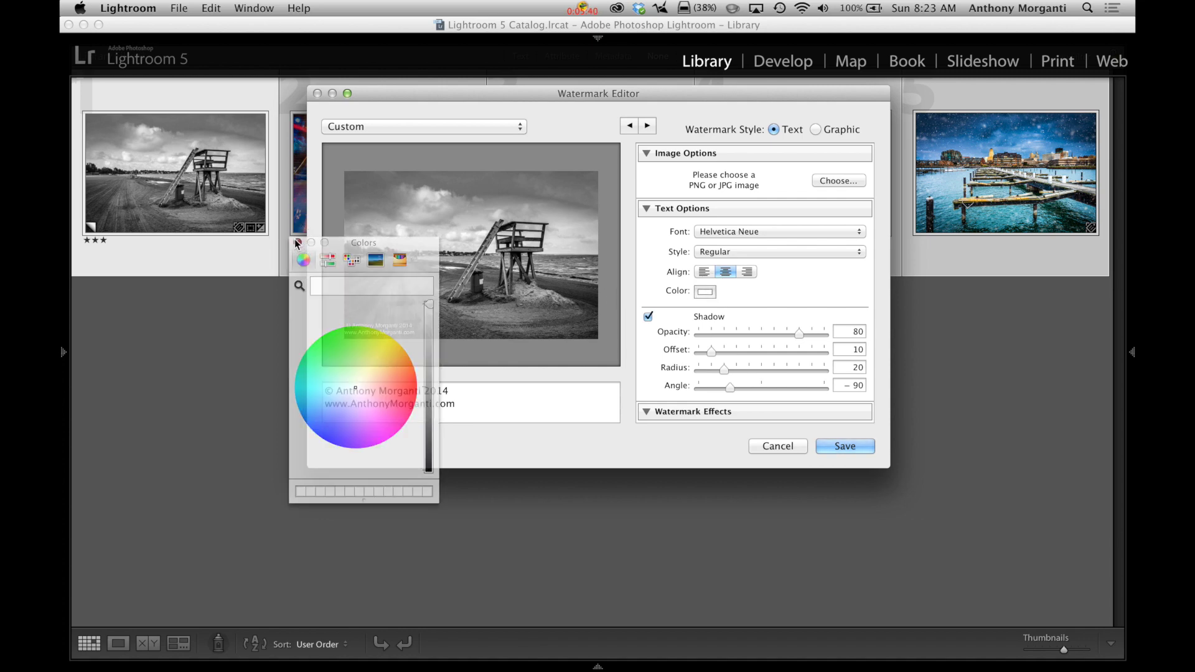
{"action": "scroll", "coordinate": [722, 292], "scroll_direction": "down", "scroll_amount": 2}
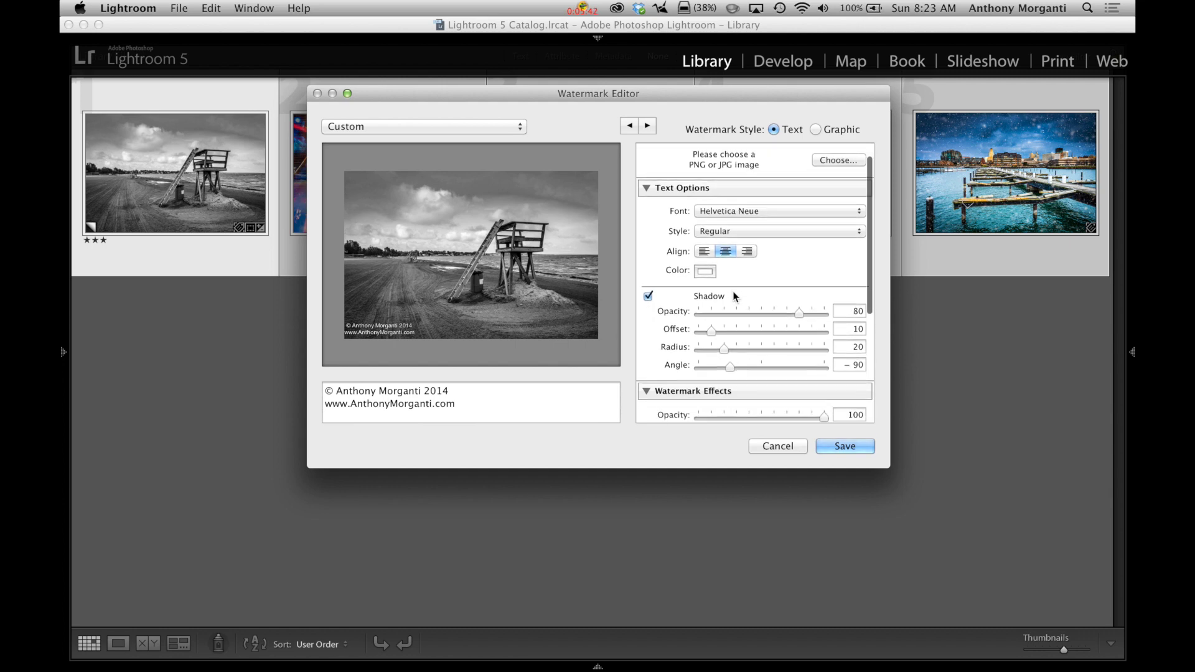
{"action": "mouse_move", "coordinate": [402, 327]}
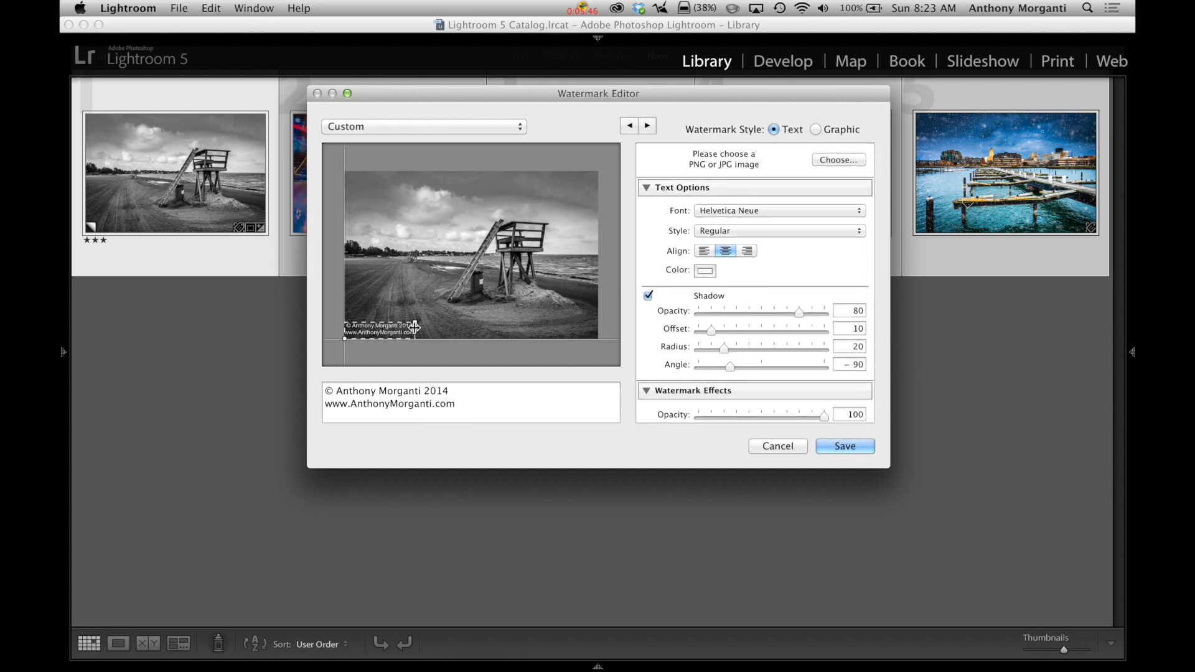
{"action": "left_click", "coordinate": [346, 93]}
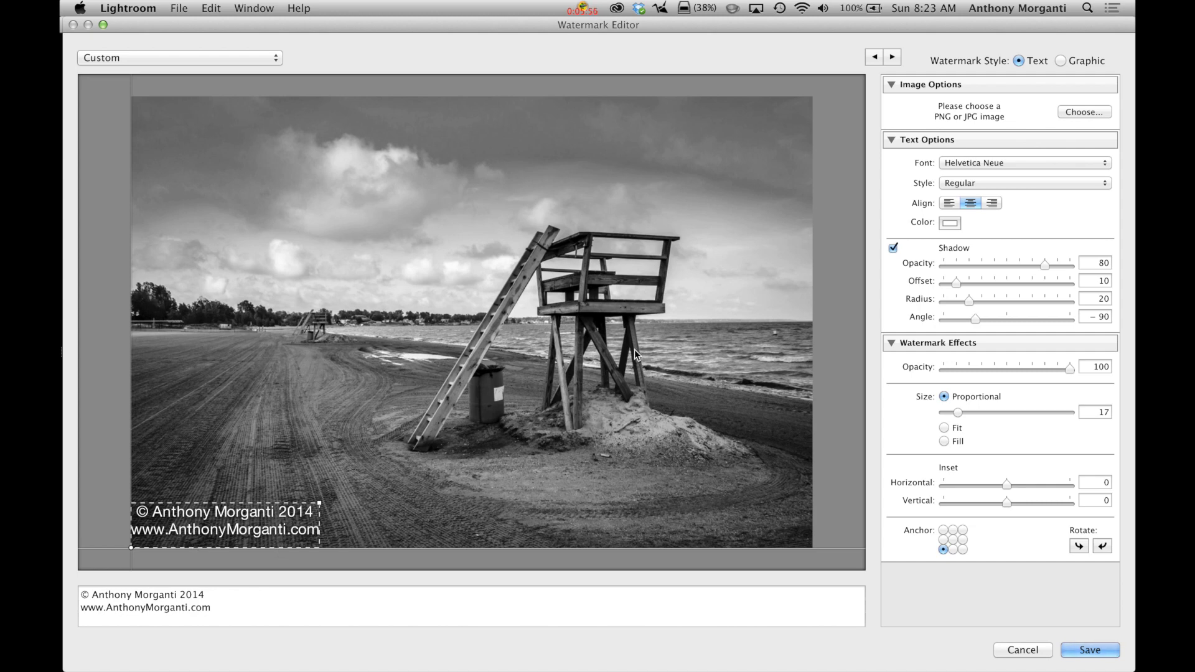
Step: Preview the watermark forward through the butterfly, skyline and marina photos, then back to the drummer
{"action": "left_click", "coordinate": [893, 58]}
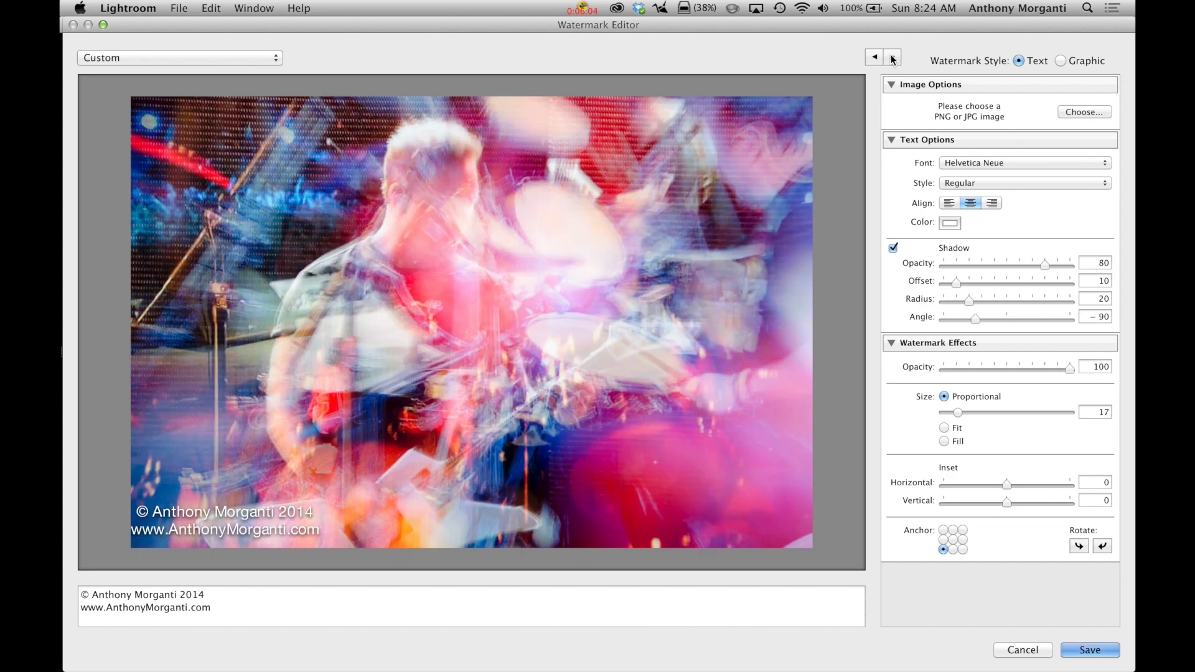
{"action": "left_click", "coordinate": [893, 58]}
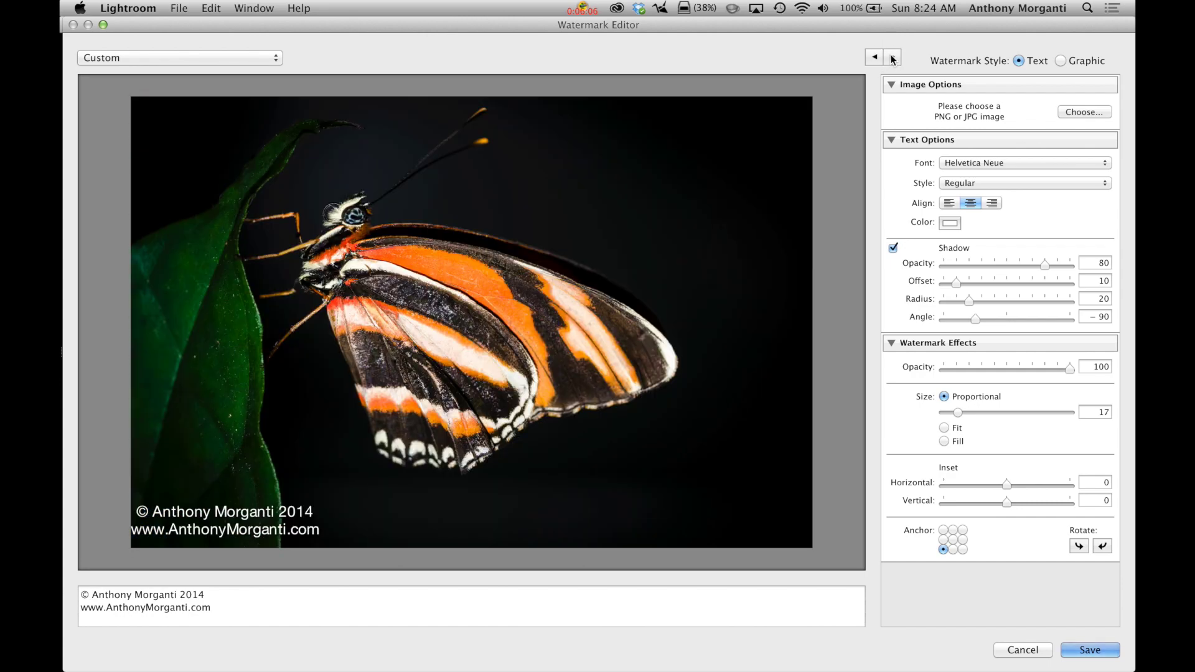
{"action": "left_click", "coordinate": [893, 58]}
{"action": "left_click", "coordinate": [894, 58]}
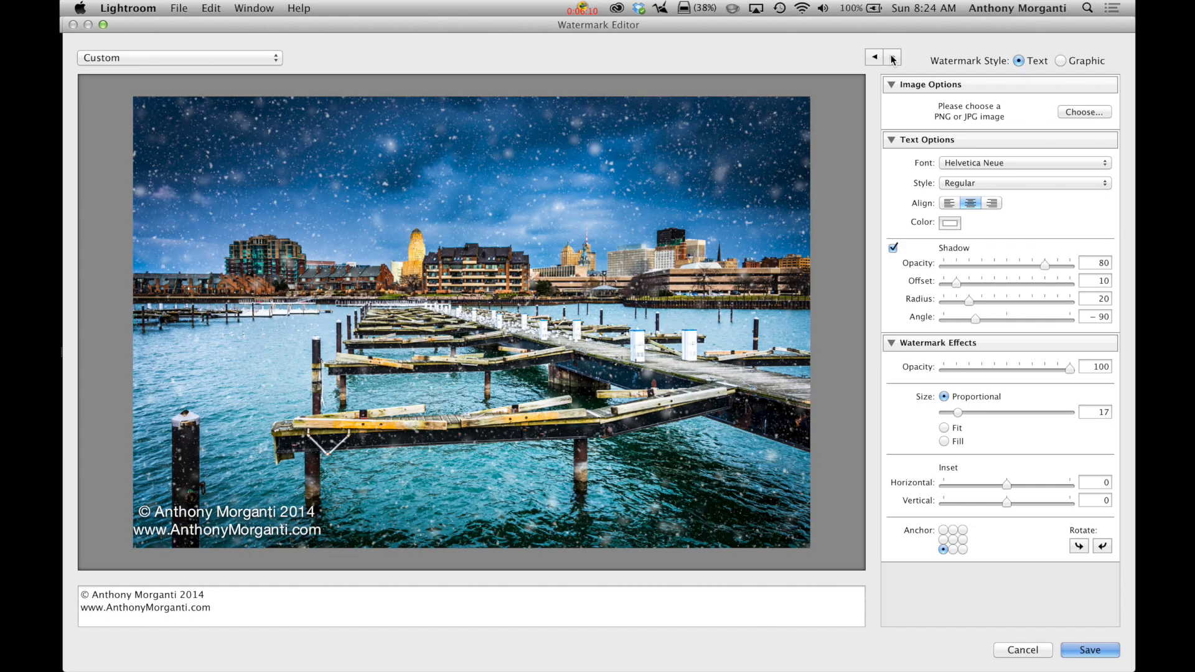
{"action": "left_click", "coordinate": [875, 58]}
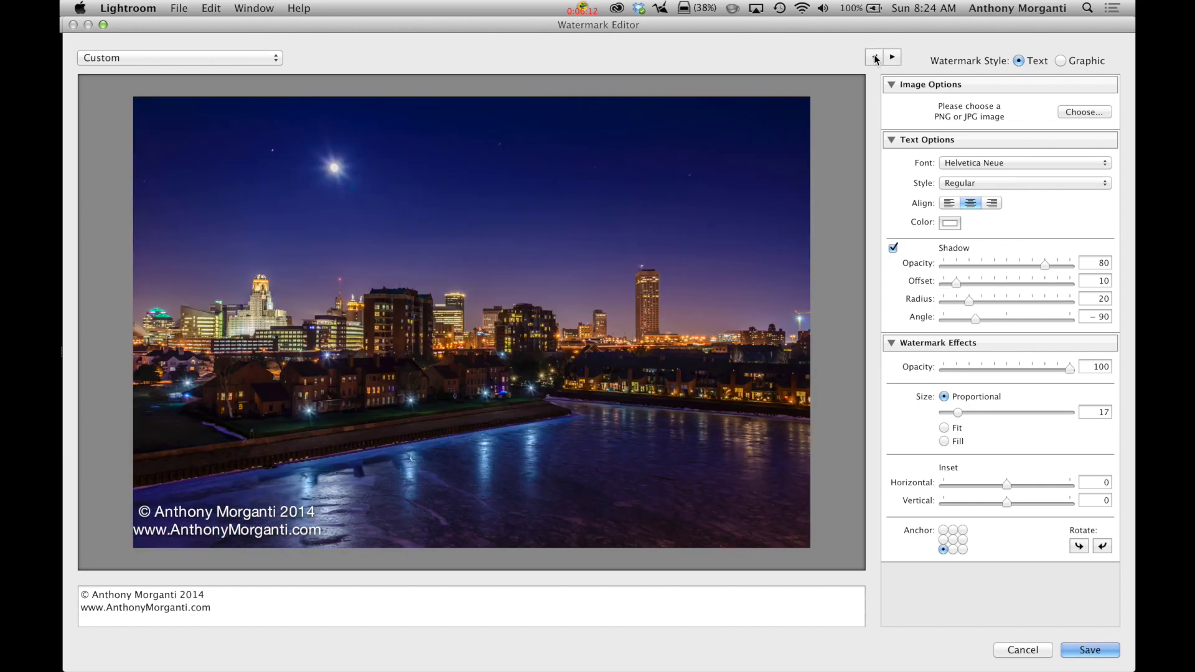
{"action": "left_click", "coordinate": [875, 58]}
{"action": "left_click", "coordinate": [875, 58]}
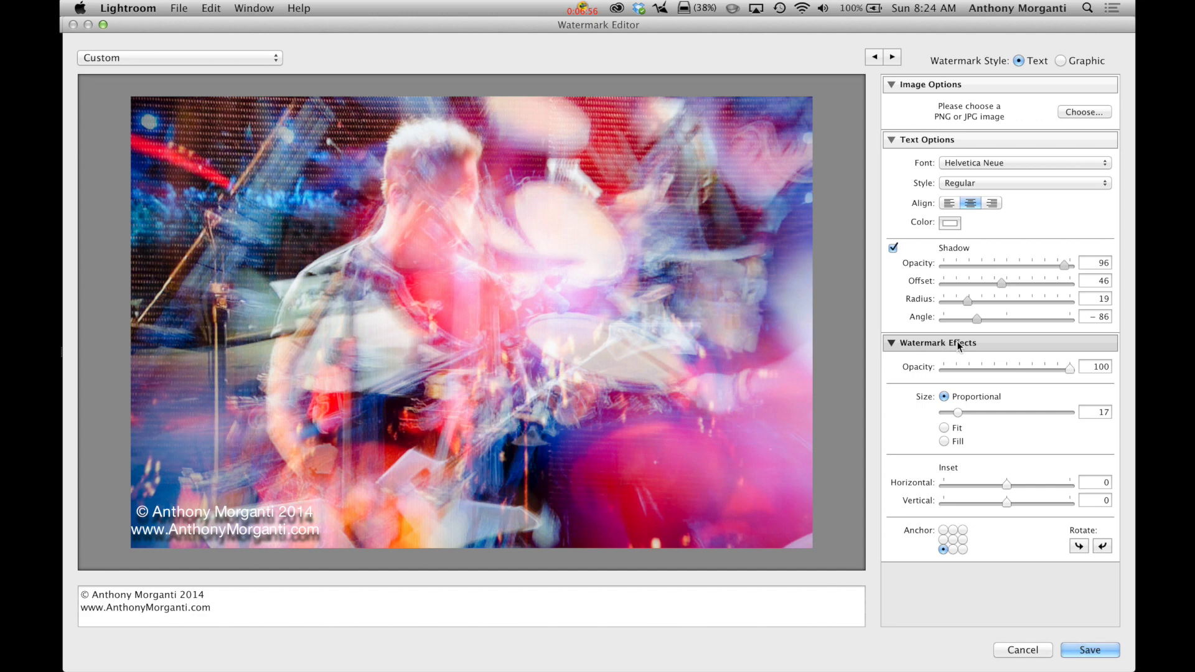
Step: Lower the watermark opacity to 83, try Fill sizing, then return to Proportional size
{"action": "mouse_move", "coordinate": [738, 376]}
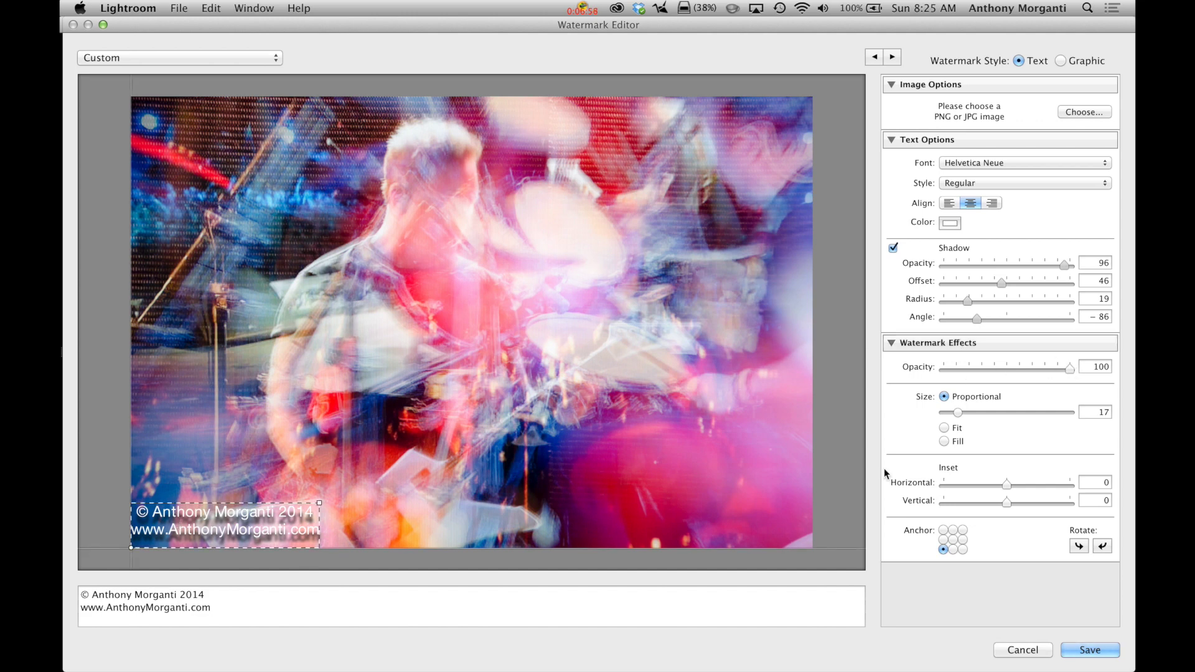
{"action": "mouse_move", "coordinate": [1069, 368]}
{"action": "left_mouse_down"}
{"action": "mouse_move", "coordinate": [1026, 371]}
{"action": "mouse_move", "coordinate": [1049, 372]}
{"action": "left_mouse_up"}
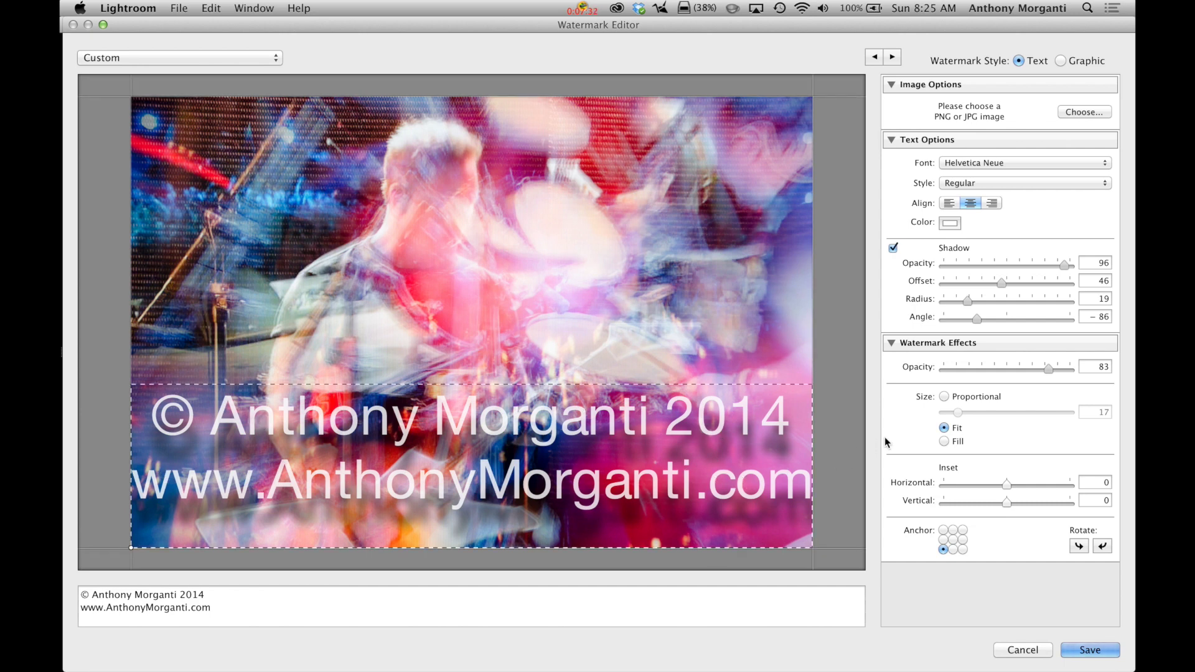
{"action": "left_click", "coordinate": [944, 442]}
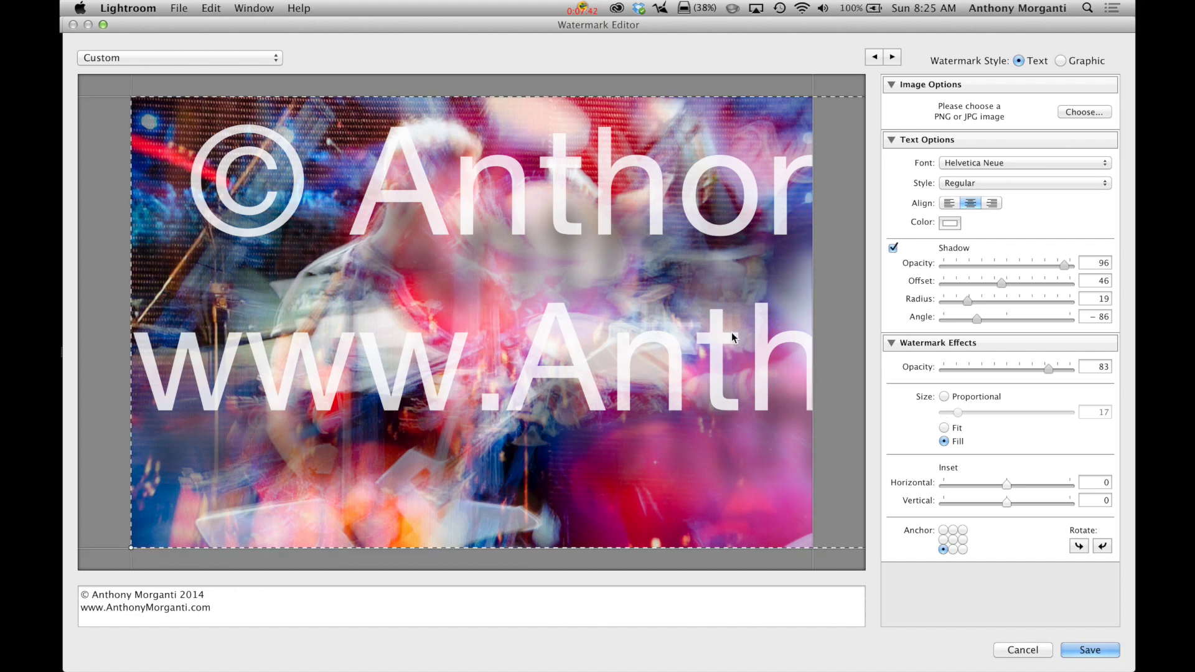
{"action": "left_click", "coordinate": [945, 396]}
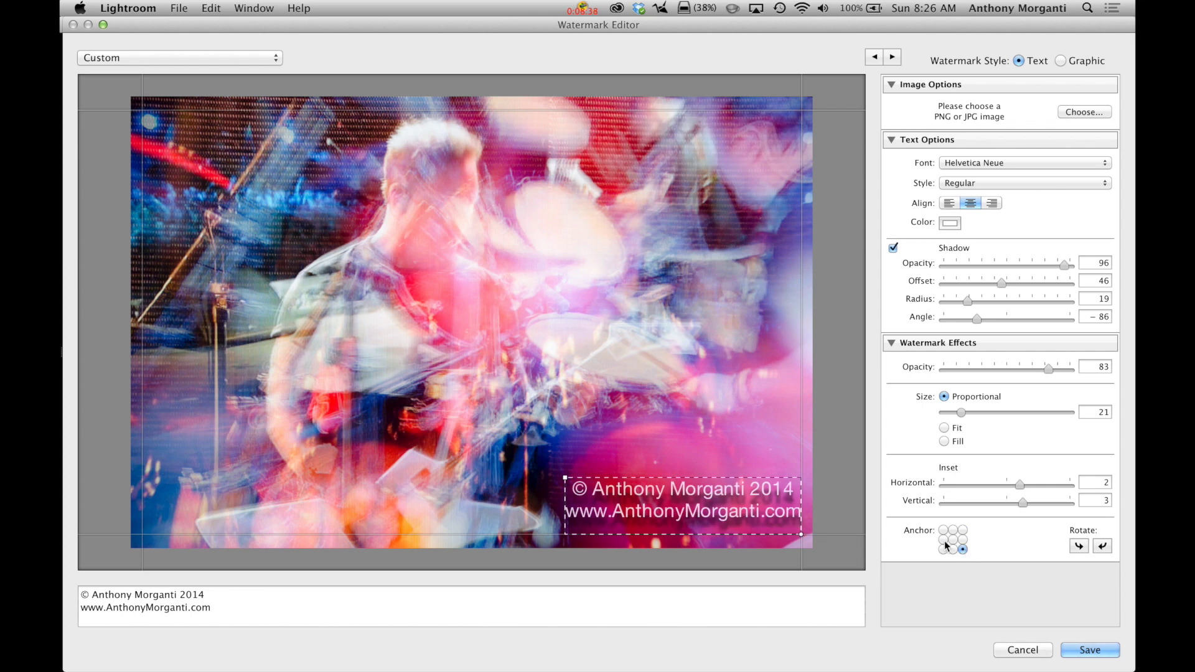
{"action": "left_click", "coordinate": [953, 550]}
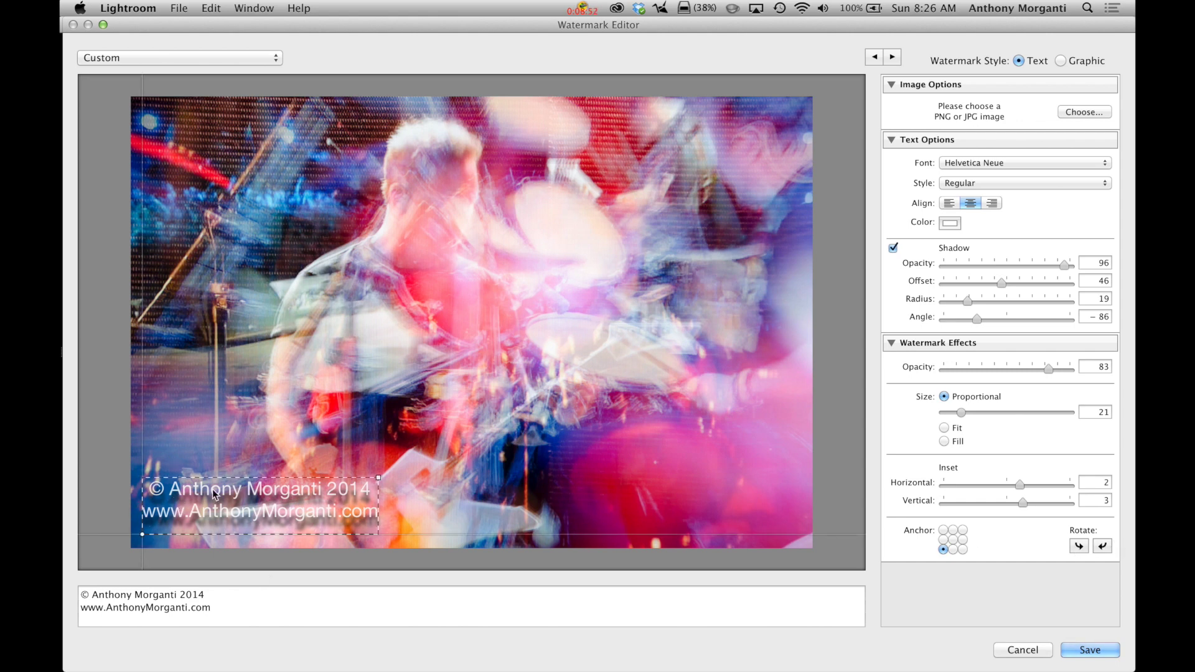
{"action": "left_click", "coordinate": [1076, 549]}
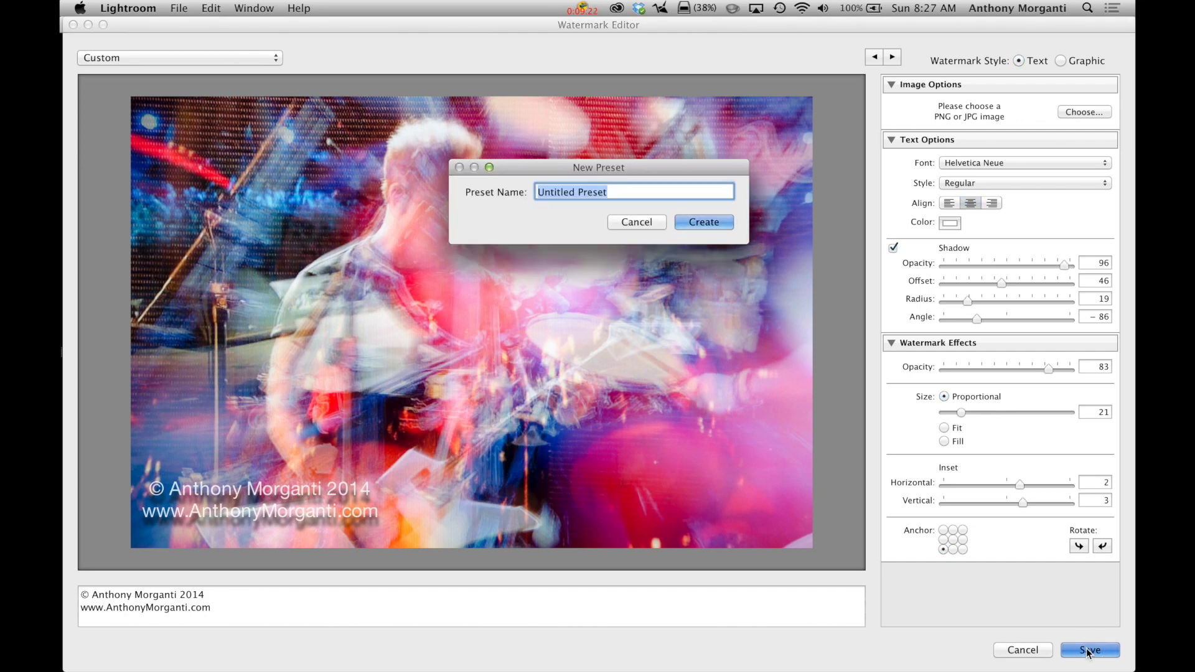
Step: Name the new watermark preset 'Text Copyright' and create it
{"action": "type", "text": "Text"}
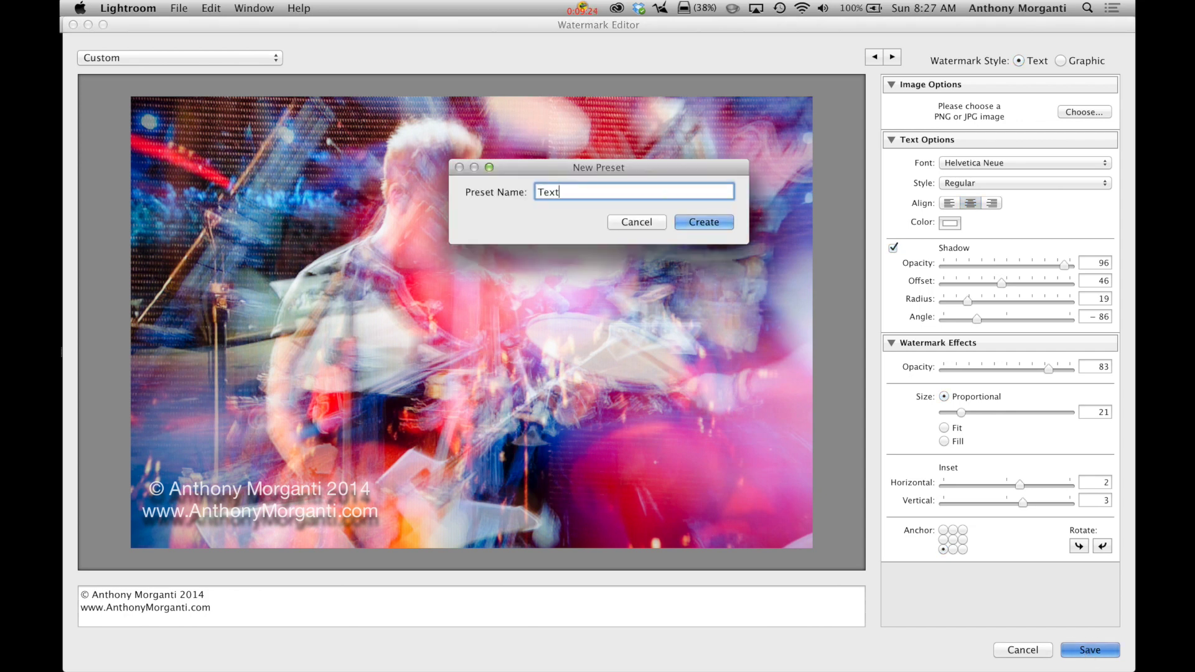
{"action": "type", "text": " Cp"}
{"action": "key", "text": "BackSpace"}
{"action": "type", "text": "opyright"}
{"action": "left_click", "coordinate": [700, 223]}
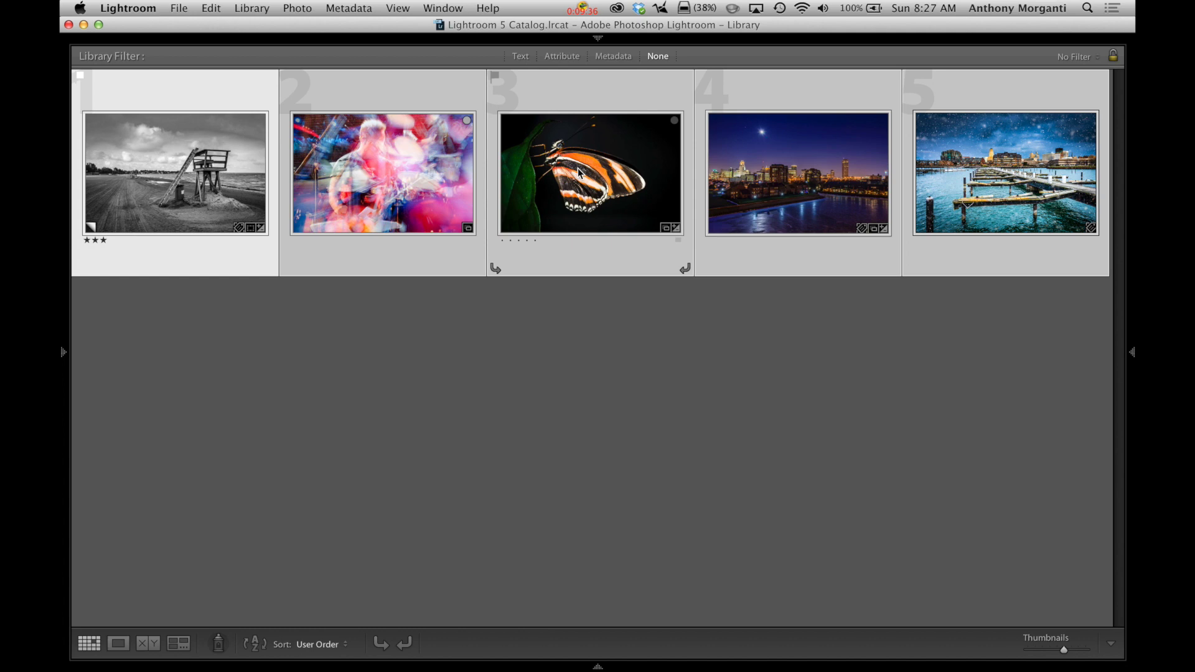
Step: Reopen the Watermark Editor via Lightroom > Edit Watermarks
{"action": "left_click", "coordinate": [129, 9]}
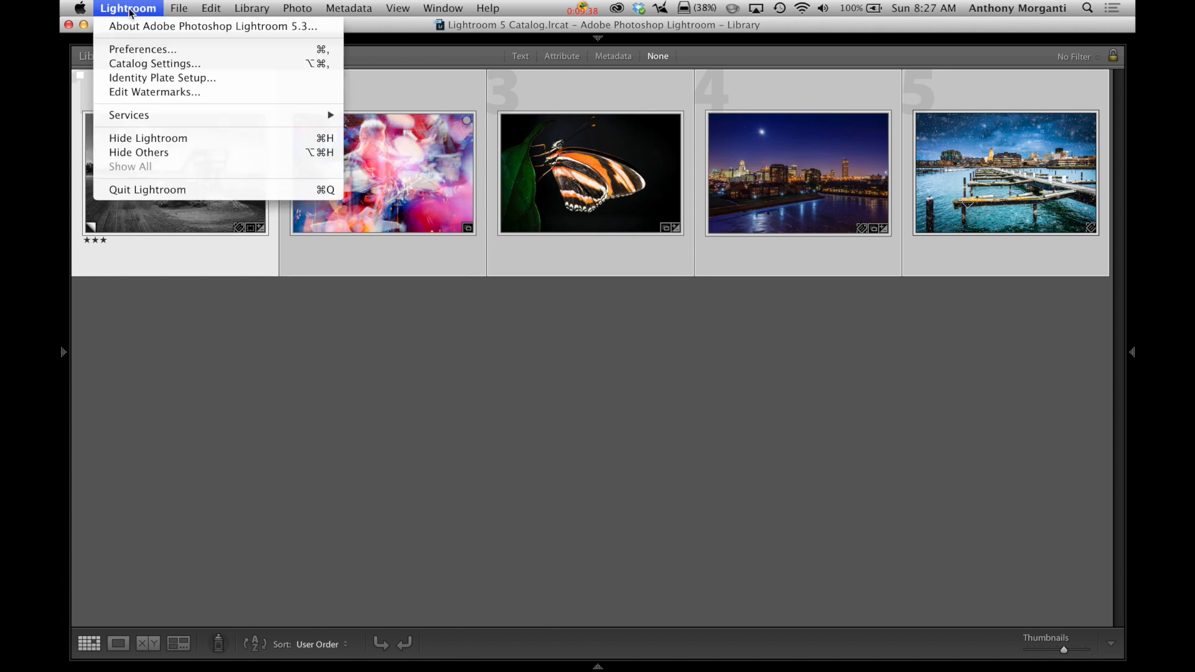
{"action": "left_click", "coordinate": [152, 92]}
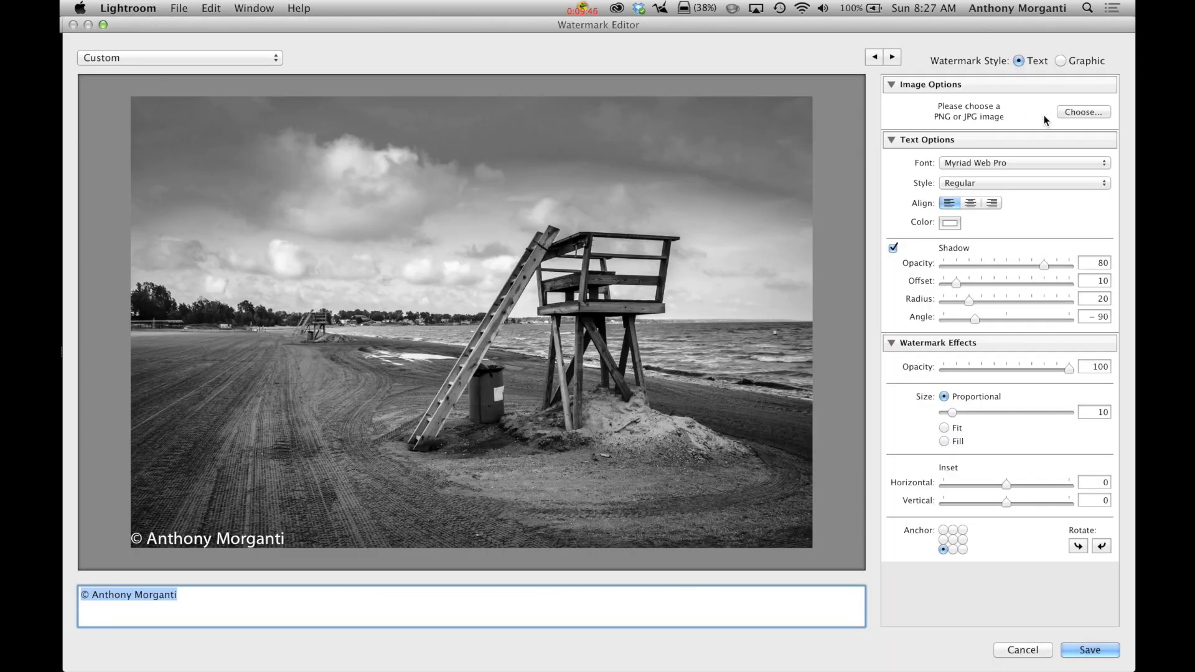
Step: Switch the watermark to the Logo.png graphic from the desktop and adjust its opacity
{"action": "left_click", "coordinate": [1059, 61]}
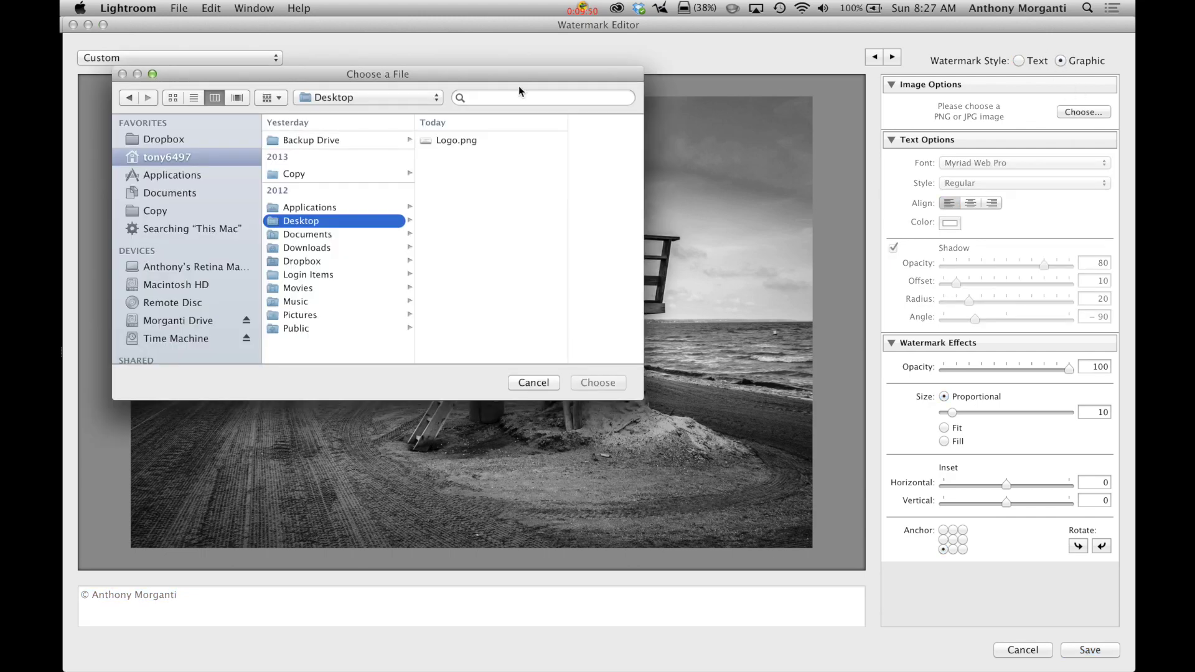
{"action": "left_click", "coordinate": [452, 142]}
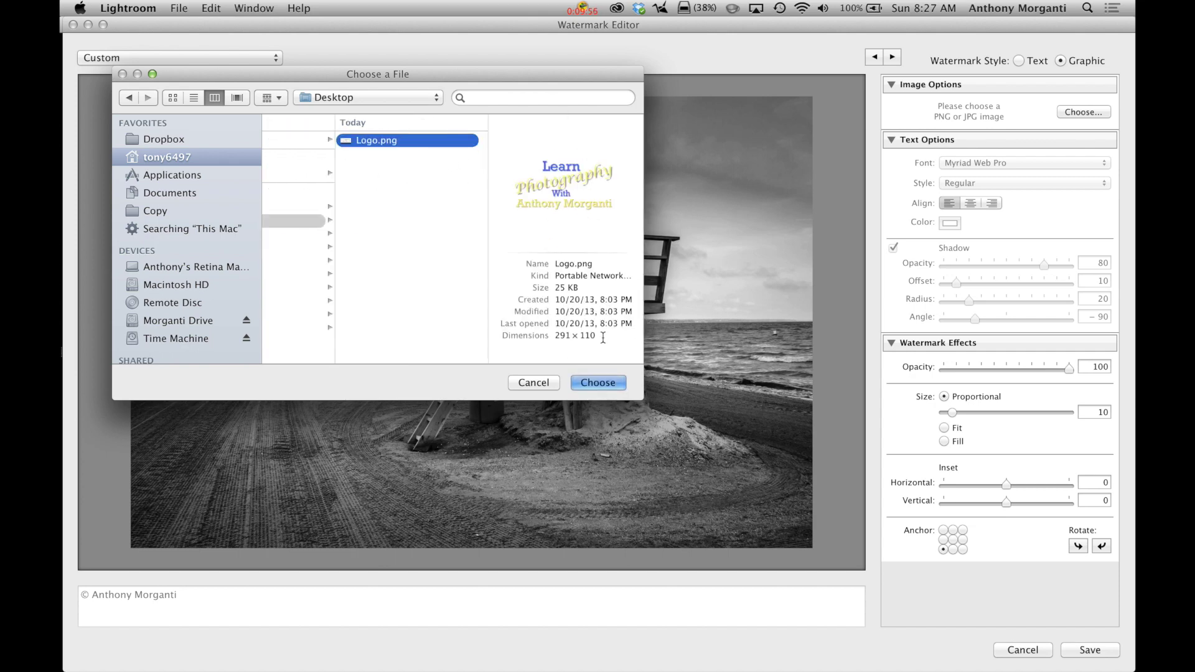
{"action": "left_click", "coordinate": [598, 382]}
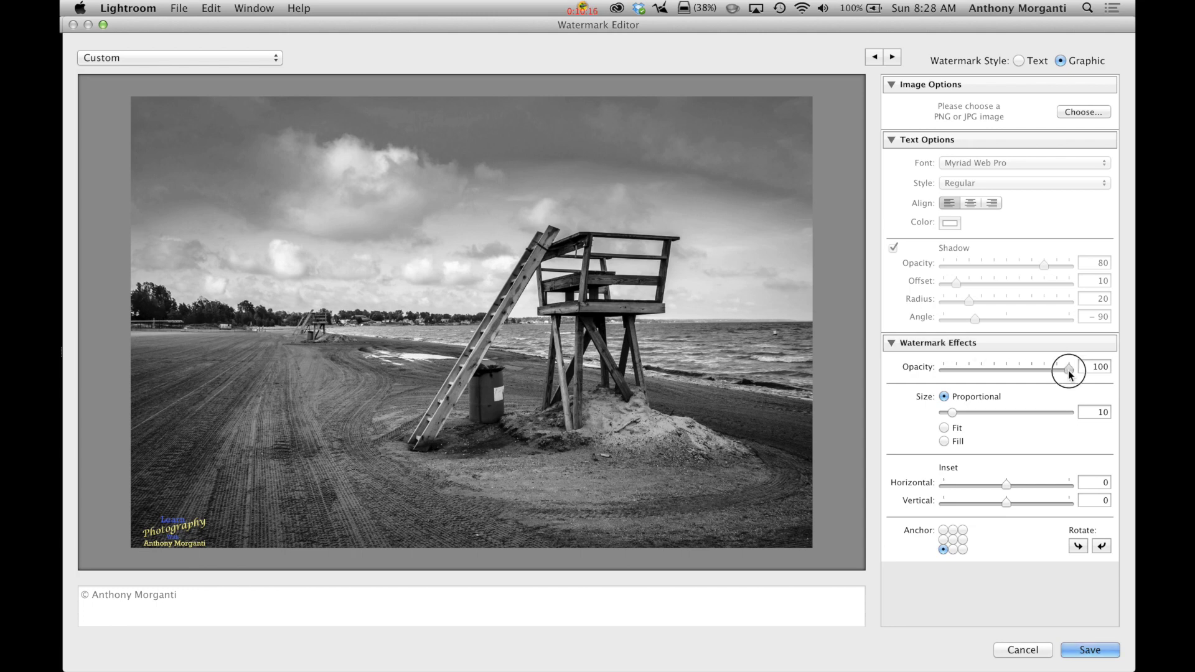
{"action": "mouse_move", "coordinate": [1069, 371]}
{"action": "left_mouse_down"}
{"action": "mouse_move", "coordinate": [977, 375]}
{"action": "mouse_move", "coordinate": [1087, 373]}
{"action": "left_mouse_up"}
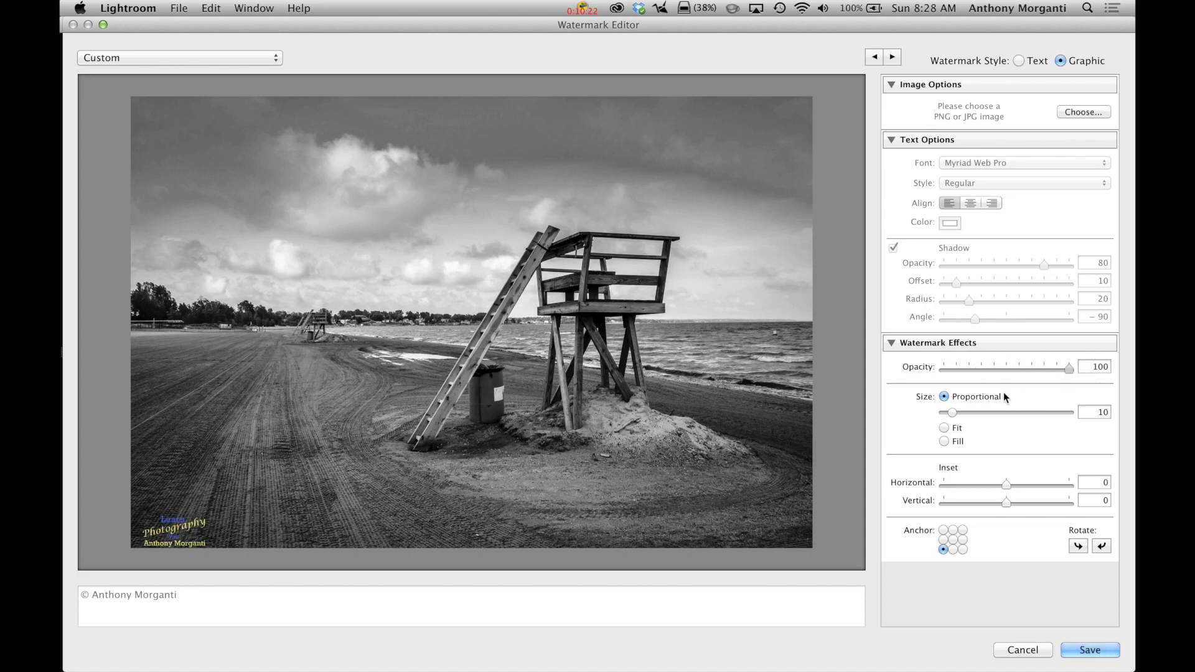
Step: Try Fit and Fill sizing, then set the logo to Proportional size 16
{"action": "left_click_drag", "start_coordinate": [952, 412], "coordinate": [961, 414]}
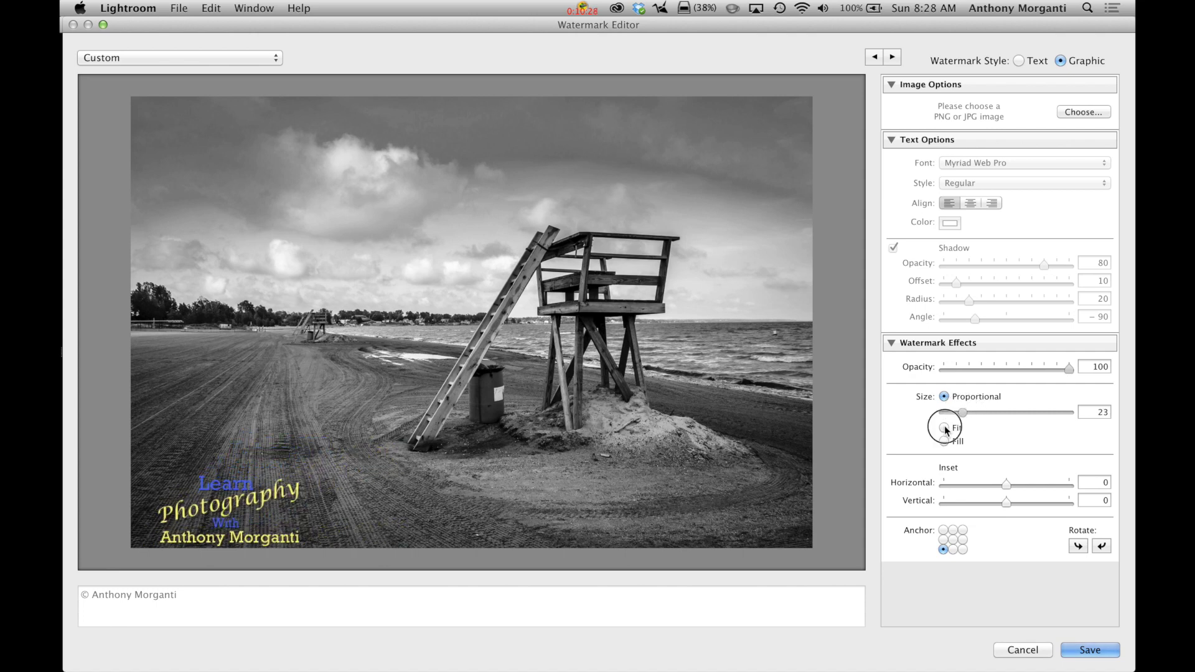
{"action": "left_click", "coordinate": [944, 427]}
{"action": "left_click", "coordinate": [944, 442]}
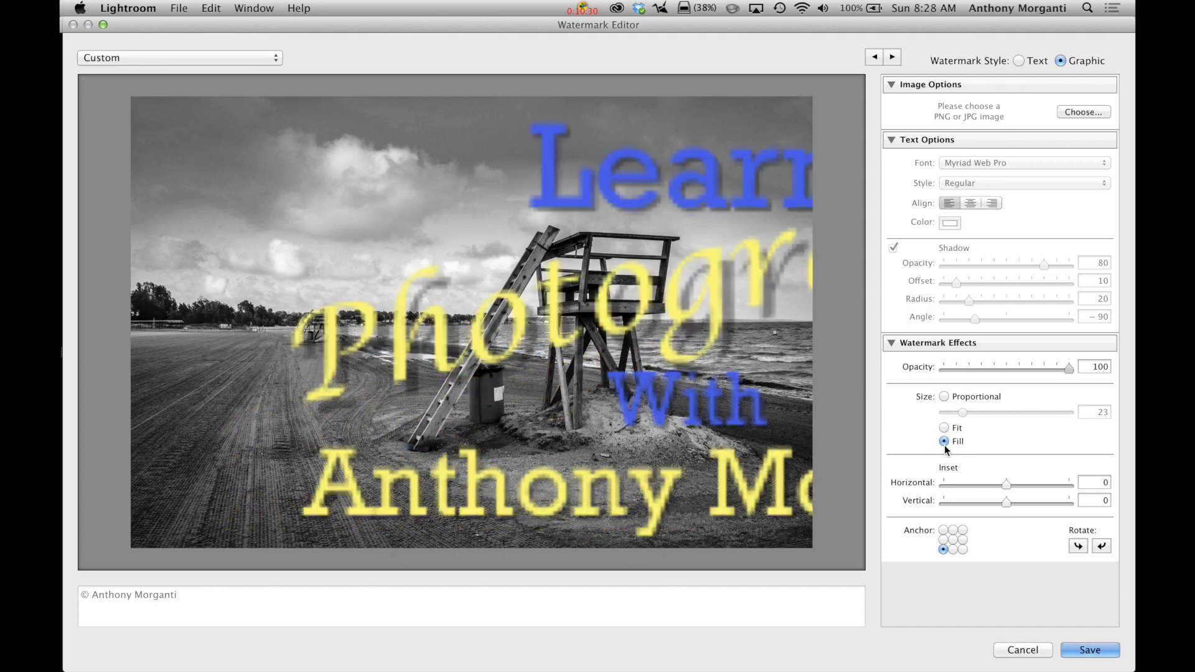
{"action": "left_click", "coordinate": [943, 397]}
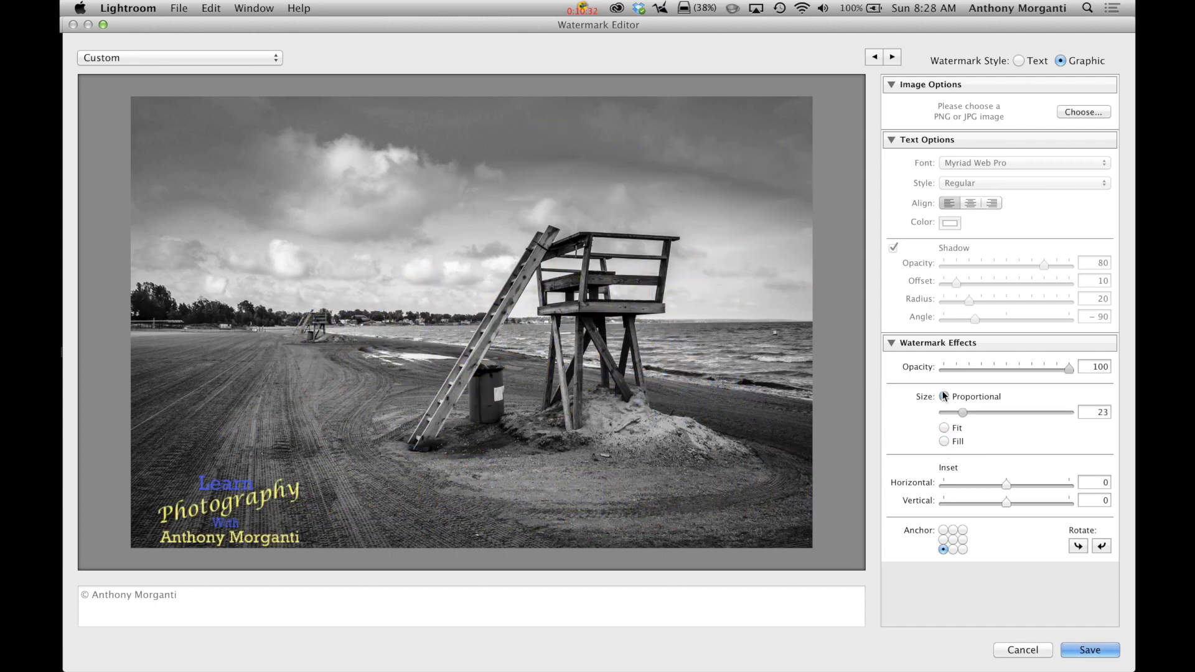
{"action": "left_click", "coordinate": [962, 414]}
{"action": "left_click_drag", "start_coordinate": [963, 413], "coordinate": [956, 414]}
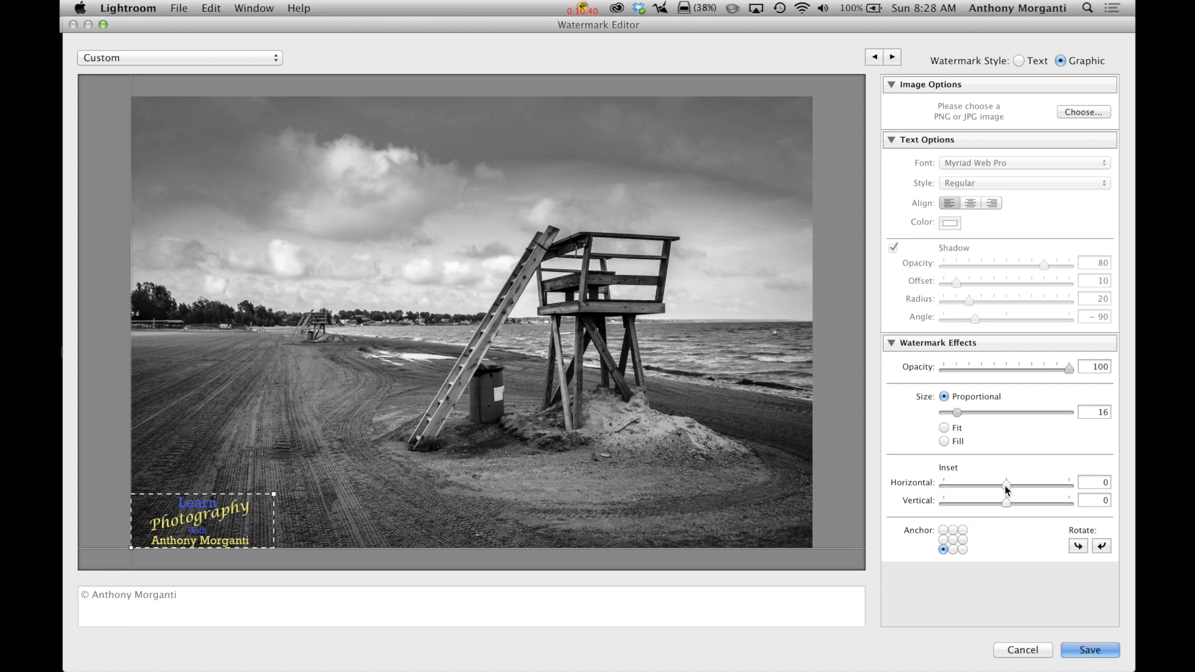
Step: Inset the logo 2 horizontally and 2 vertically, with the anchor back at bottom-left
{"action": "mouse_move", "coordinate": [1005, 484]}
{"action": "left_mouse_down"}
{"action": "mouse_move", "coordinate": [1021, 489]}
{"action": "mouse_move", "coordinate": [996, 484]}
{"action": "mouse_move", "coordinate": [1011, 499]}
{"action": "mouse_move", "coordinate": [1015, 486]}
{"action": "left_mouse_up"}
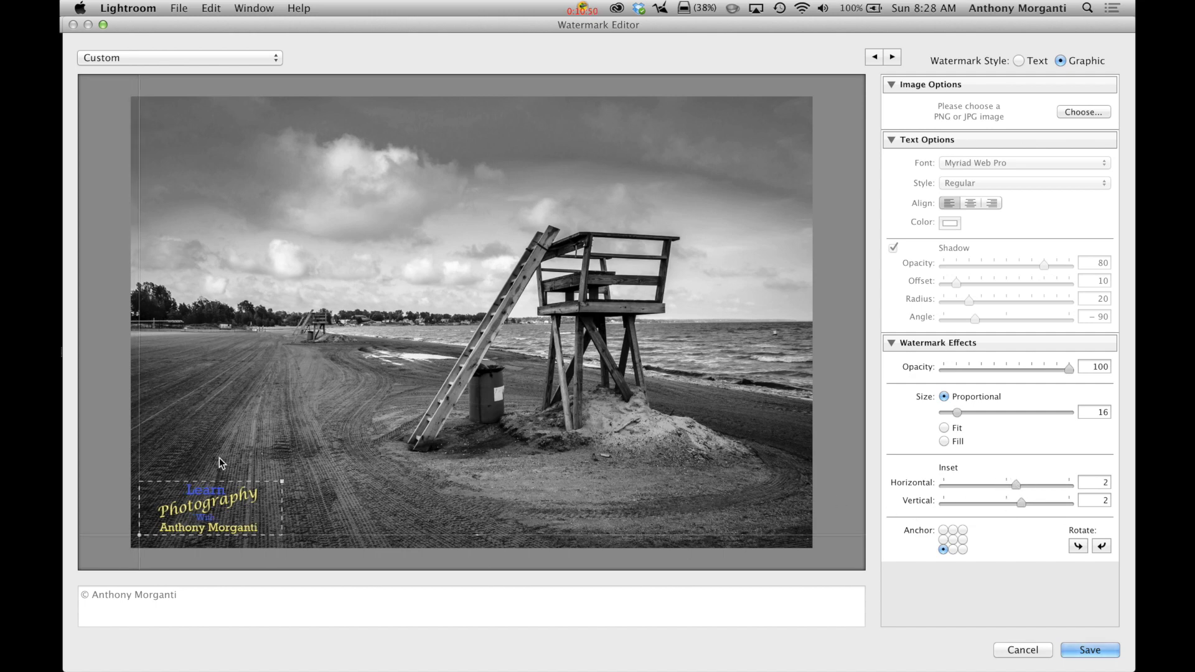
{"action": "left_click", "coordinate": [943, 530]}
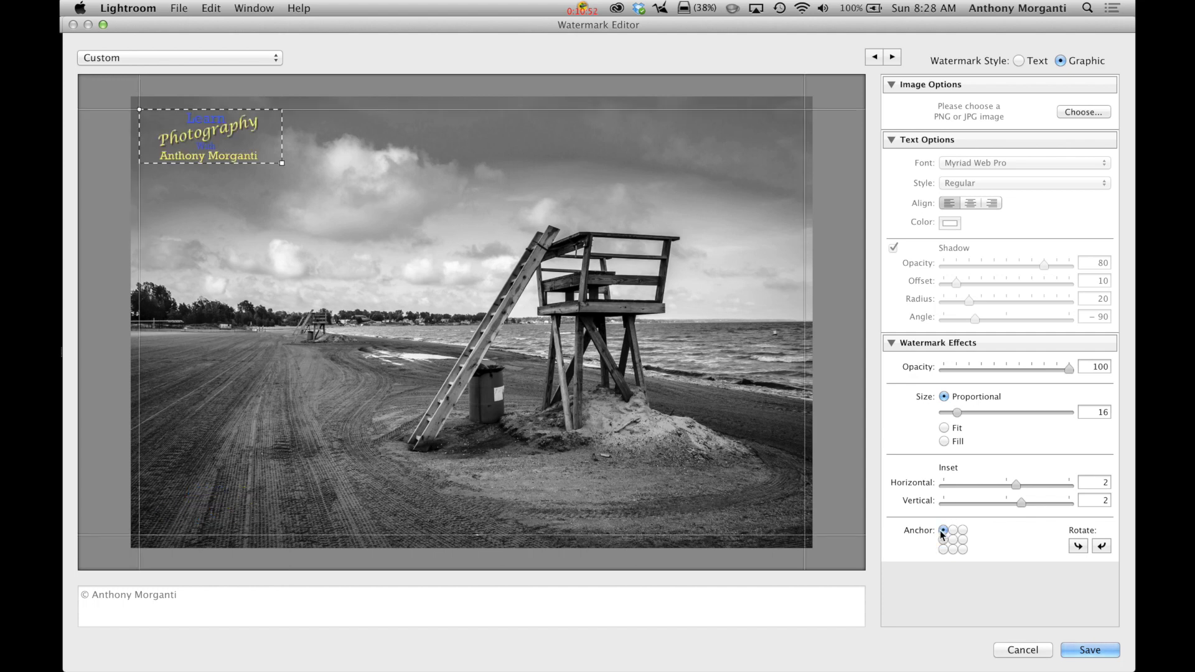
{"action": "left_click", "coordinate": [962, 529]}
{"action": "left_click", "coordinate": [963, 550]}
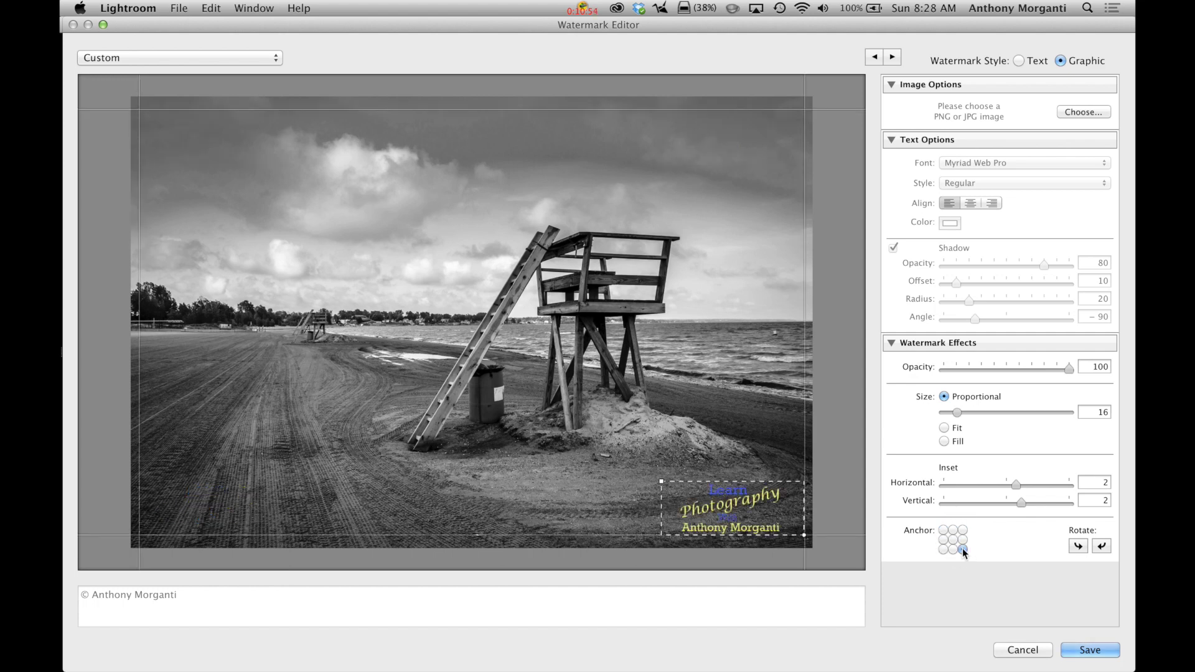
{"action": "left_click", "coordinate": [943, 550]}
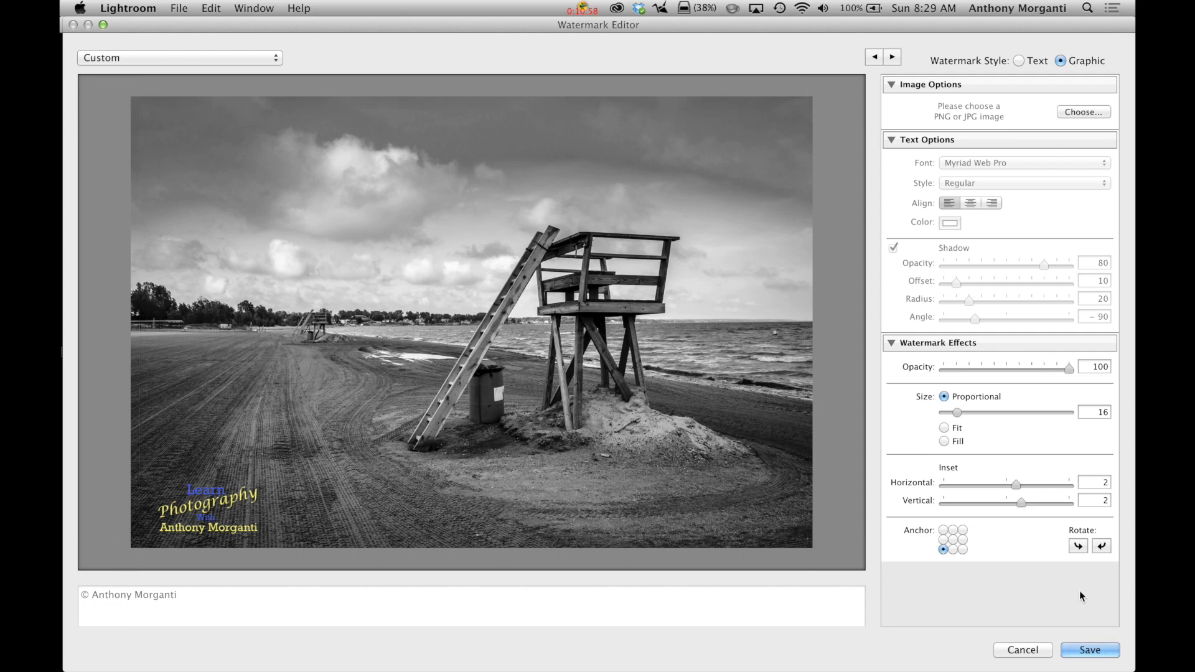
Step: Save the current watermark settings as the preset 'Graphic Watermark'
{"action": "left_click", "coordinate": [1085, 651]}
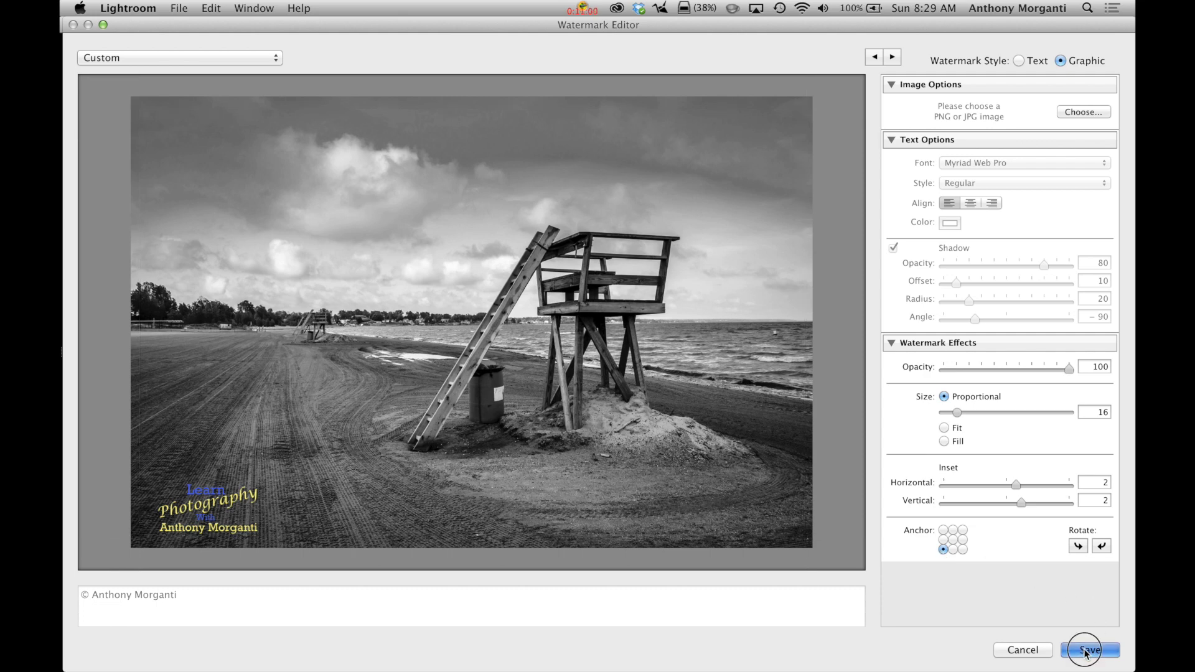
{"action": "type", "text": "G"}
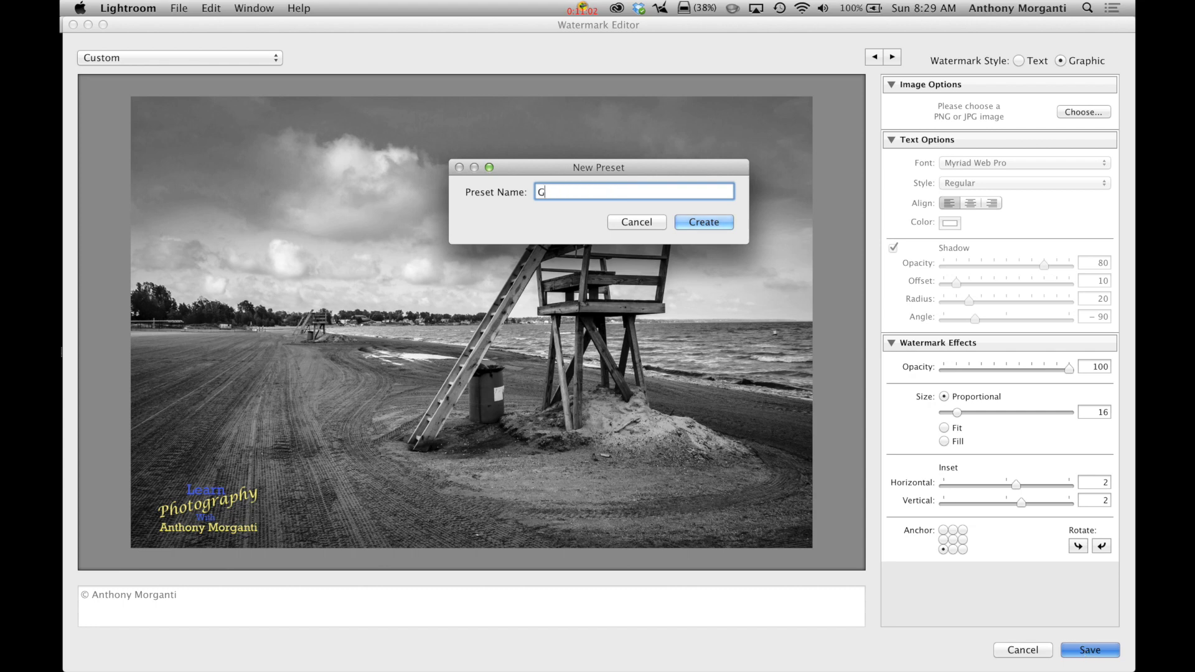
{"action": "type", "text": "raphic Watermark"}
{"action": "left_click", "coordinate": [703, 223]}
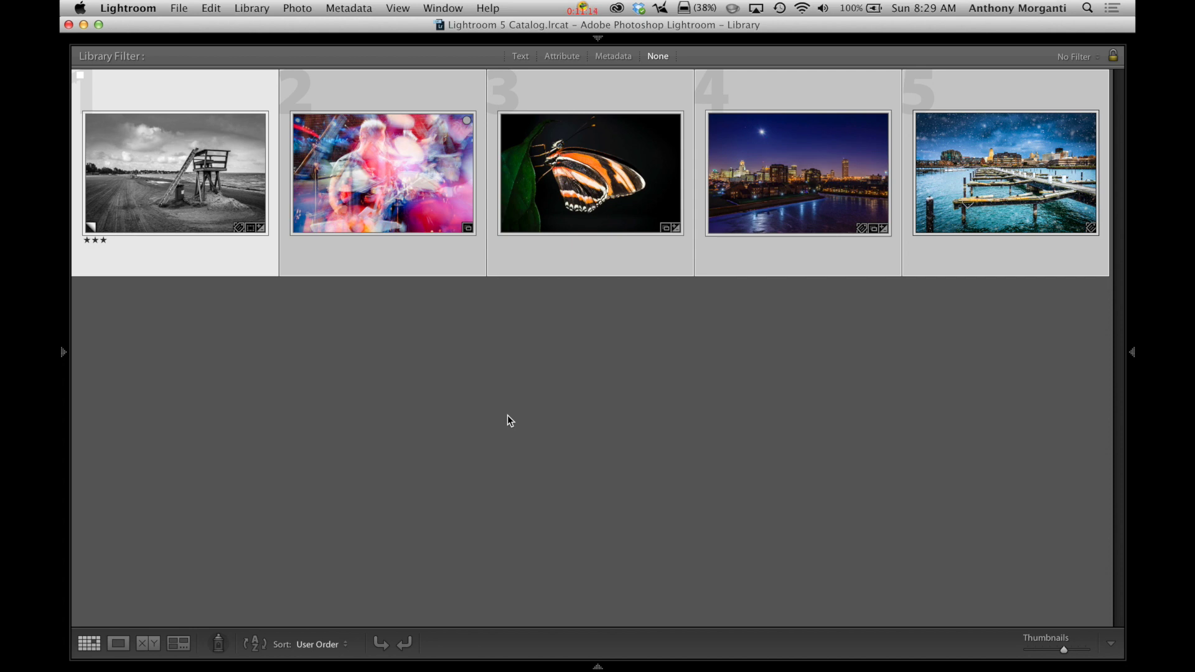
Step: Bring back the hidden side panels and filmstrip with Shift+Tab
{"action": "key", "text": "shift+Tab"}
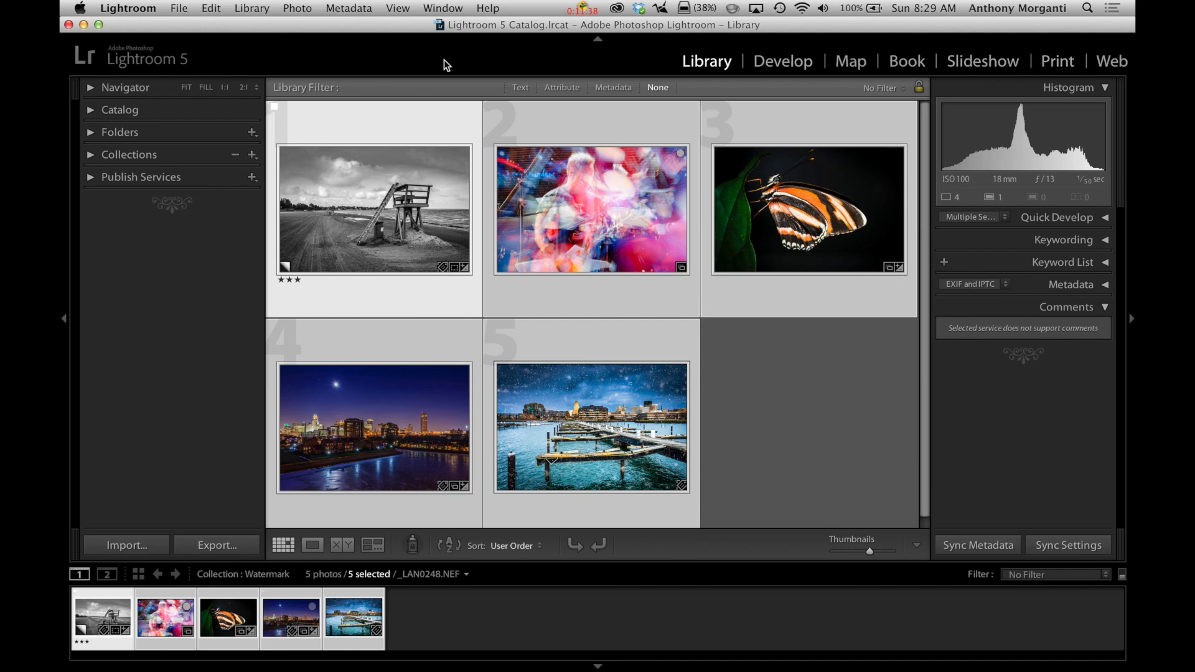
Step: Start an export of the five photos with the custom file name text 'Watermark Test'
{"action": "left_click", "coordinate": [180, 8]}
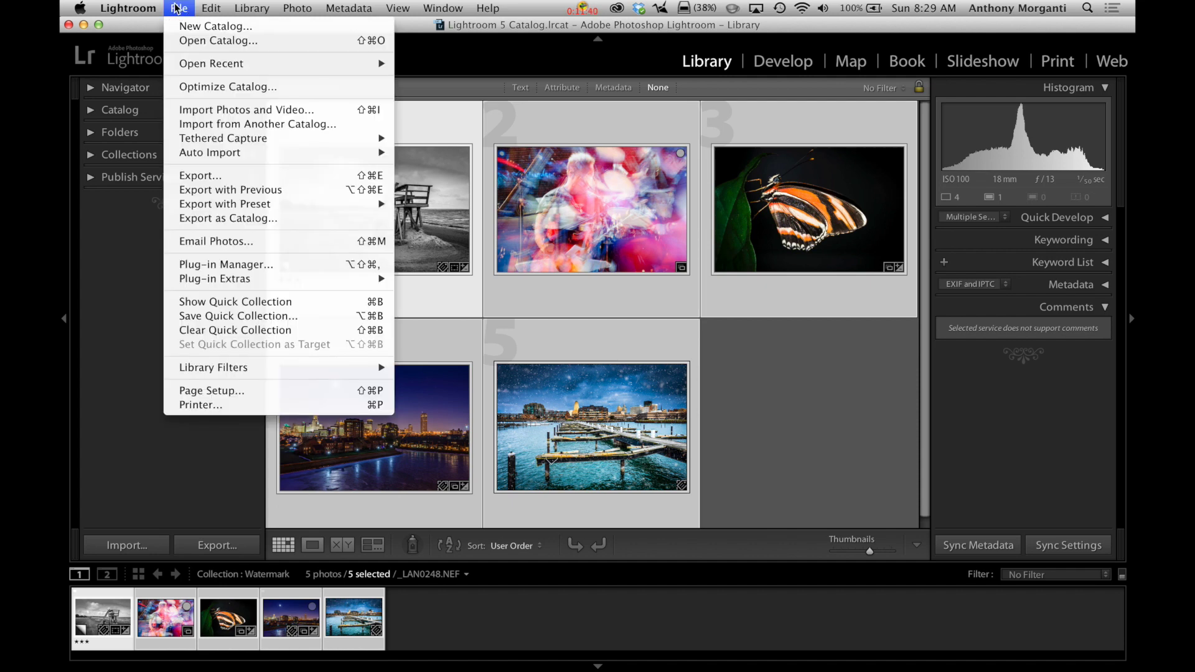
{"action": "left_click", "coordinate": [225, 177]}
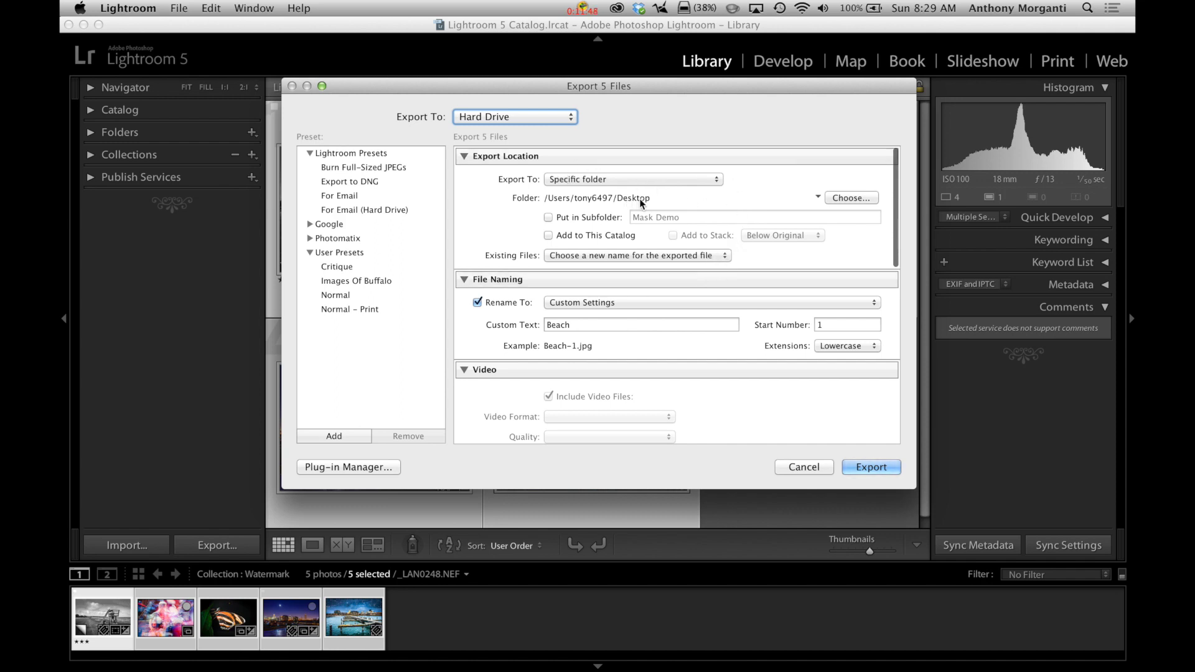
{"action": "scroll", "coordinate": [636, 199], "scroll_direction": "down", "scroll_amount": 2}
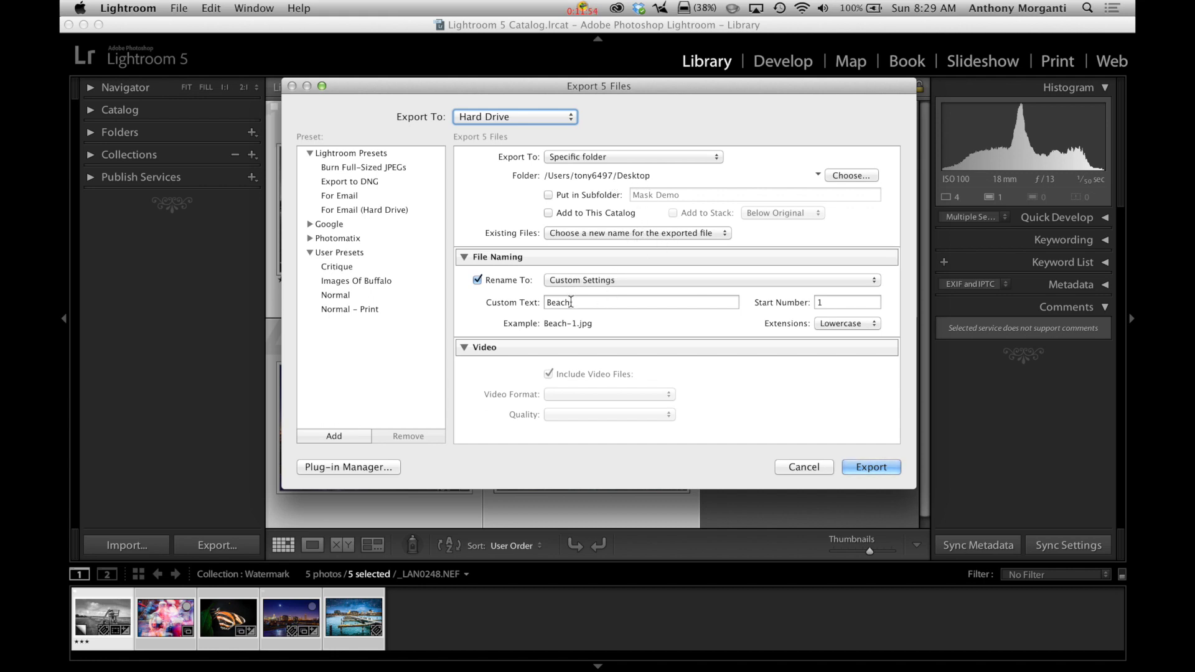
{"action": "double_click", "coordinate": [571, 302]}
{"action": "type", "text": "W"}
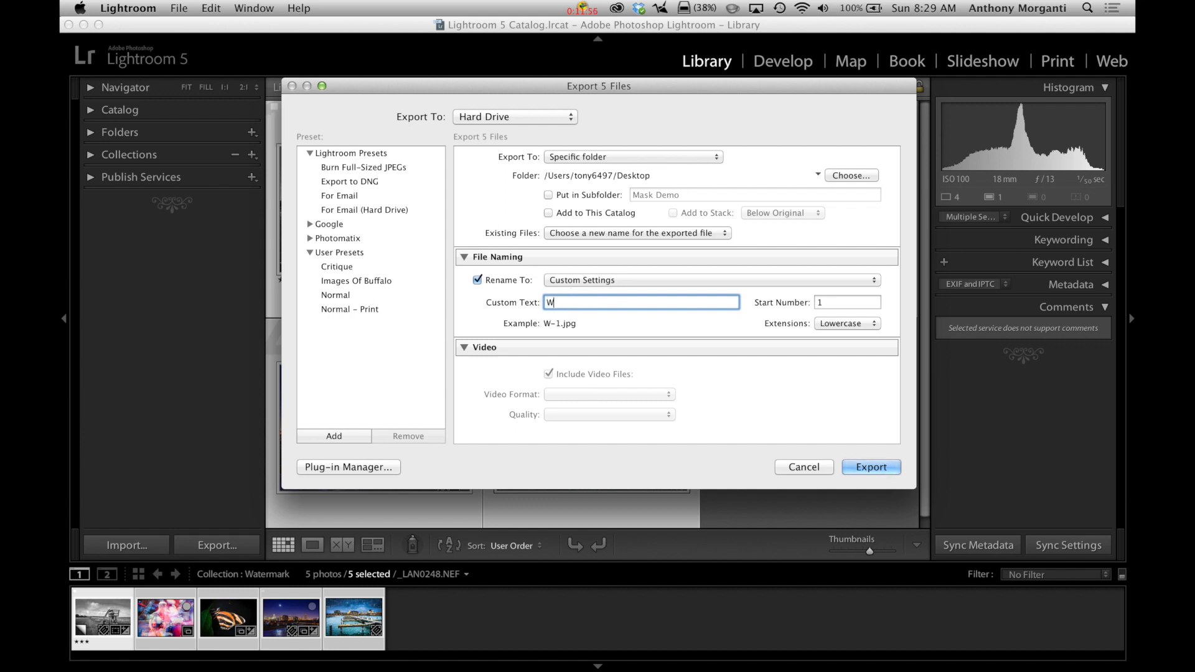
{"action": "type", "text": "atermark Test"}
Step: Keep JPEG as the image format and move down to the Watermarking section
{"action": "scroll", "coordinate": [732, 319], "scroll_direction": "down", "scroll_amount": 5}
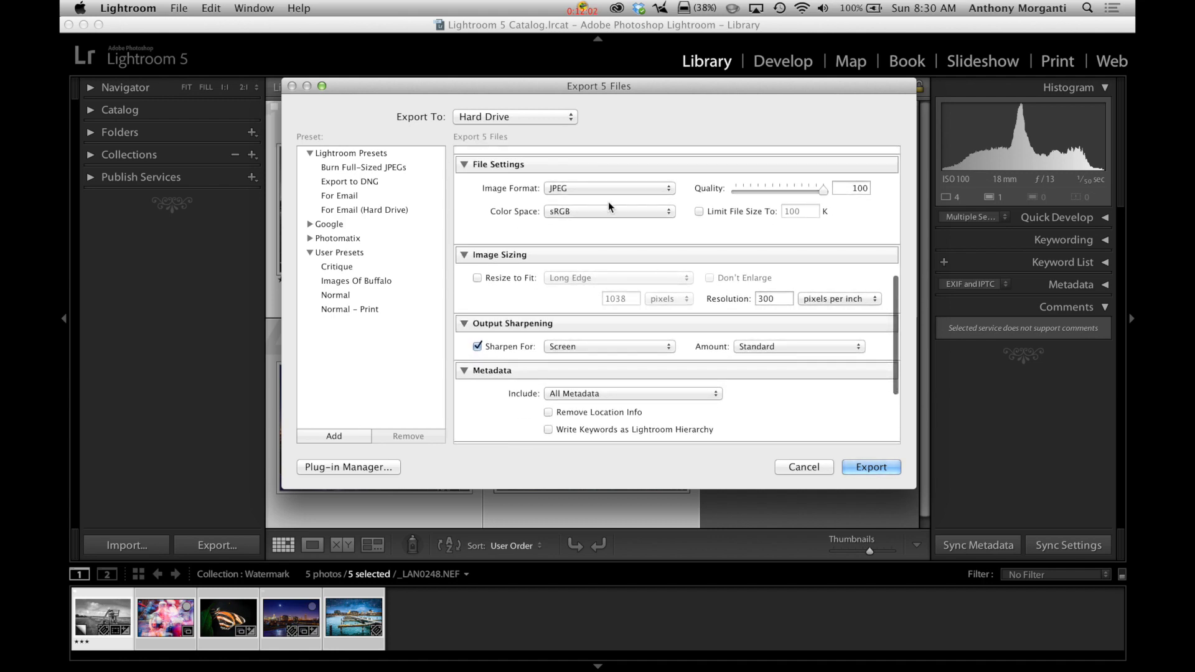
{"action": "left_click", "coordinate": [670, 190]}
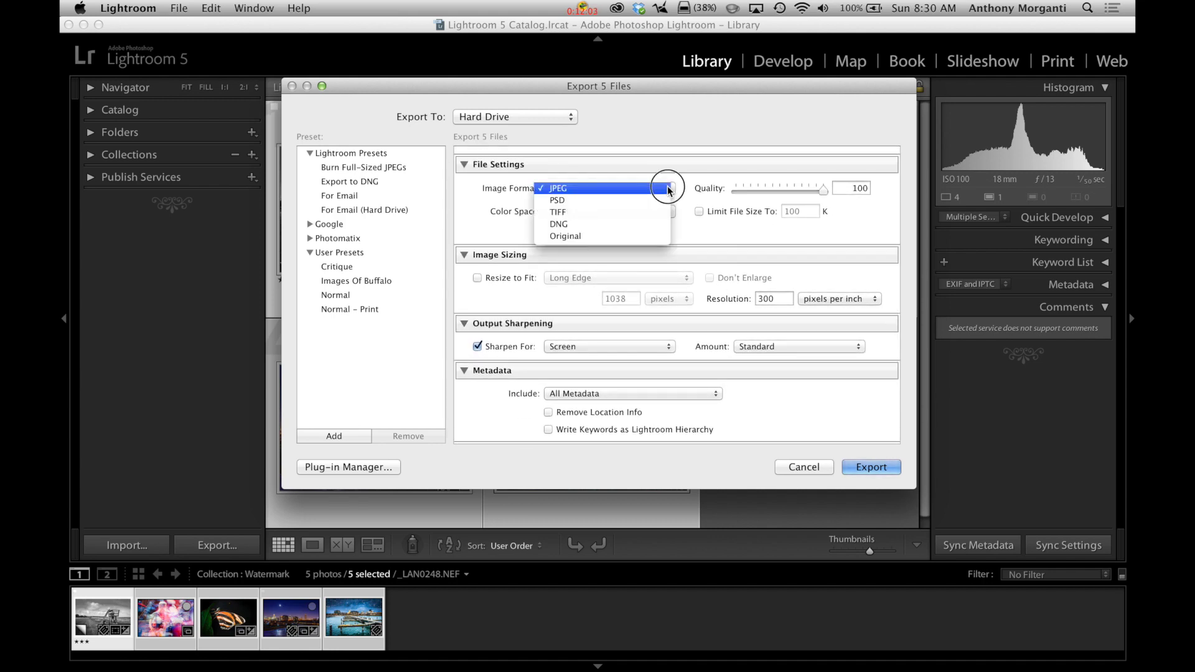
{"action": "left_click", "coordinate": [572, 193]}
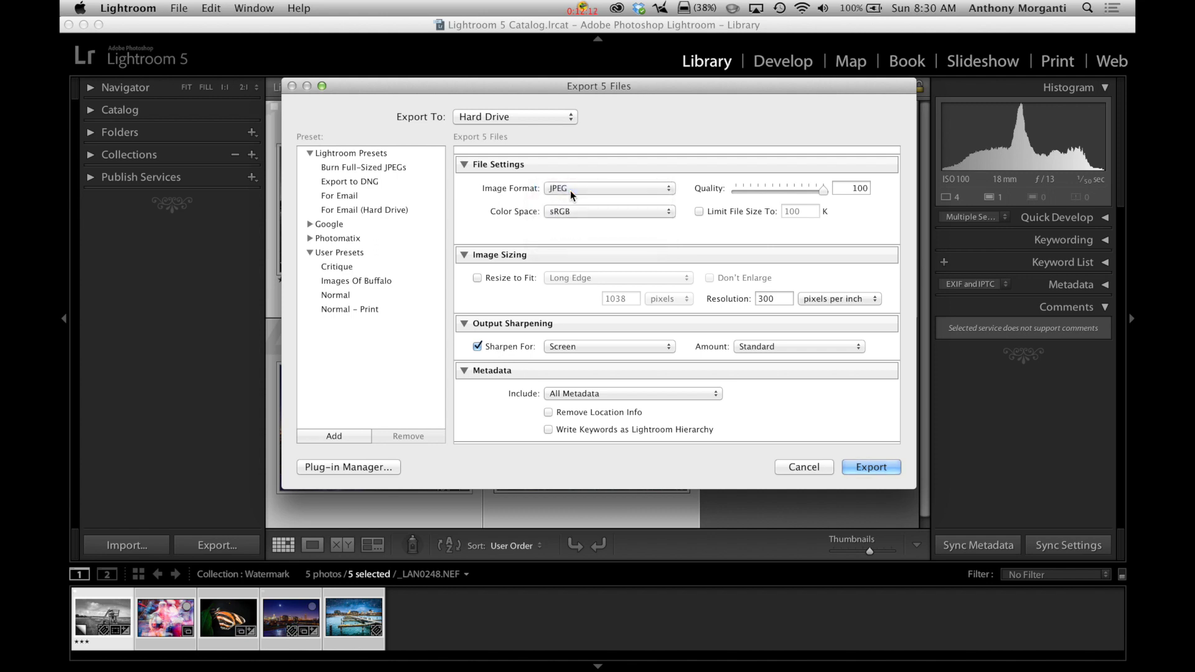
{"action": "left_click", "coordinate": [638, 190]}
{"action": "left_click", "coordinate": [630, 188]}
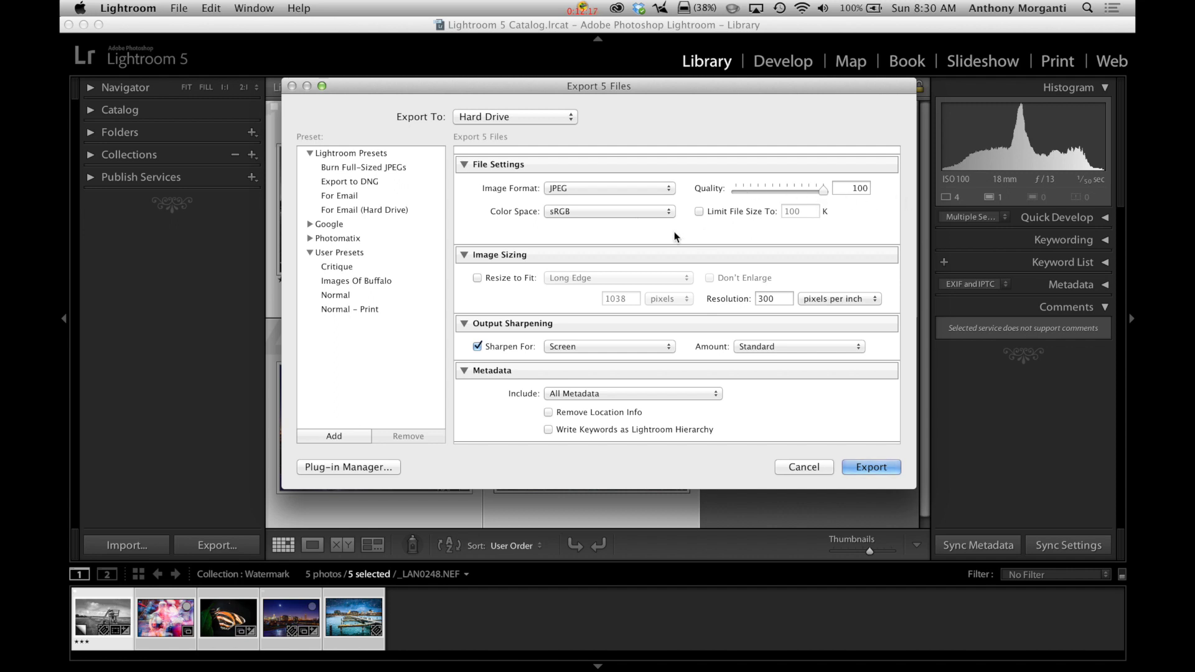
{"action": "scroll", "coordinate": [579, 304], "scroll_direction": "down", "scroll_amount": 2}
{"action": "scroll", "coordinate": [579, 304], "scroll_direction": "down", "scroll_amount": 4}
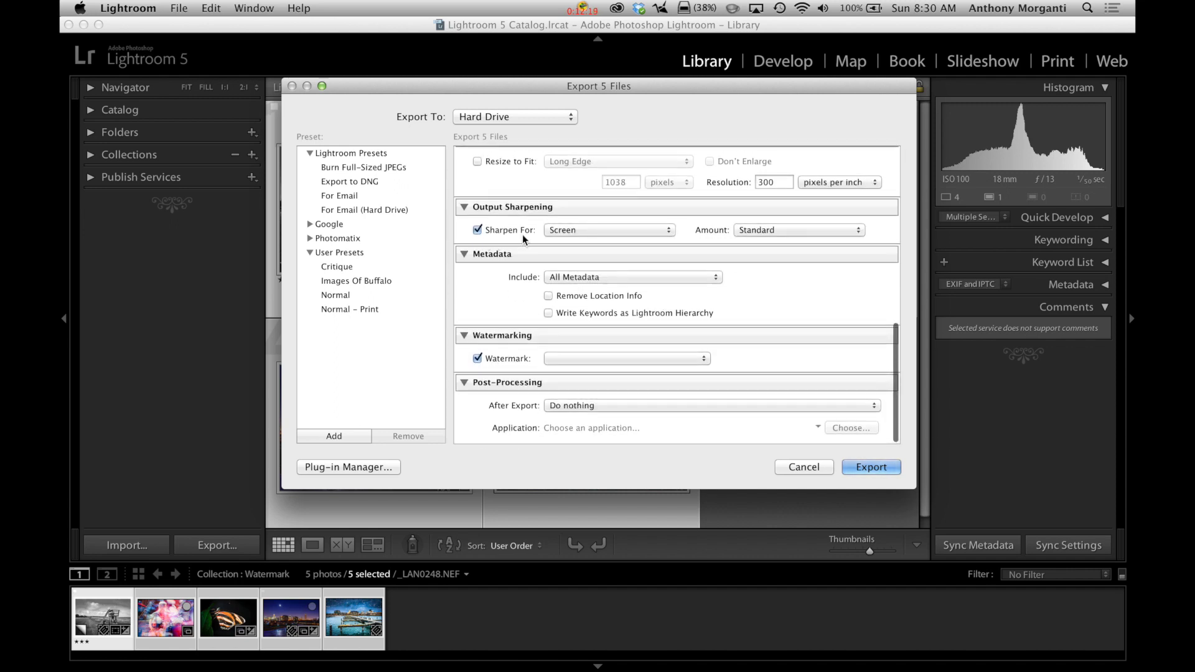
Step: Enable watermarking with the Graphic Watermark preset and export the five photos
{"action": "left_click", "coordinate": [477, 359]}
{"action": "left_click", "coordinate": [477, 359]}
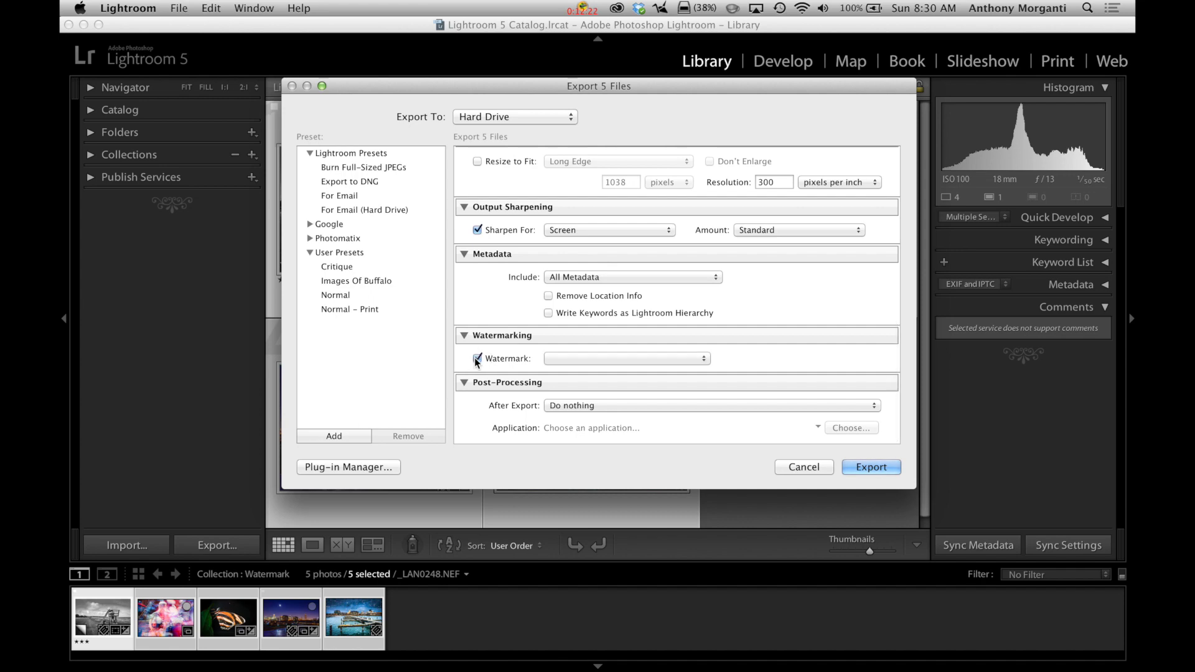
{"action": "left_click", "coordinate": [703, 360]}
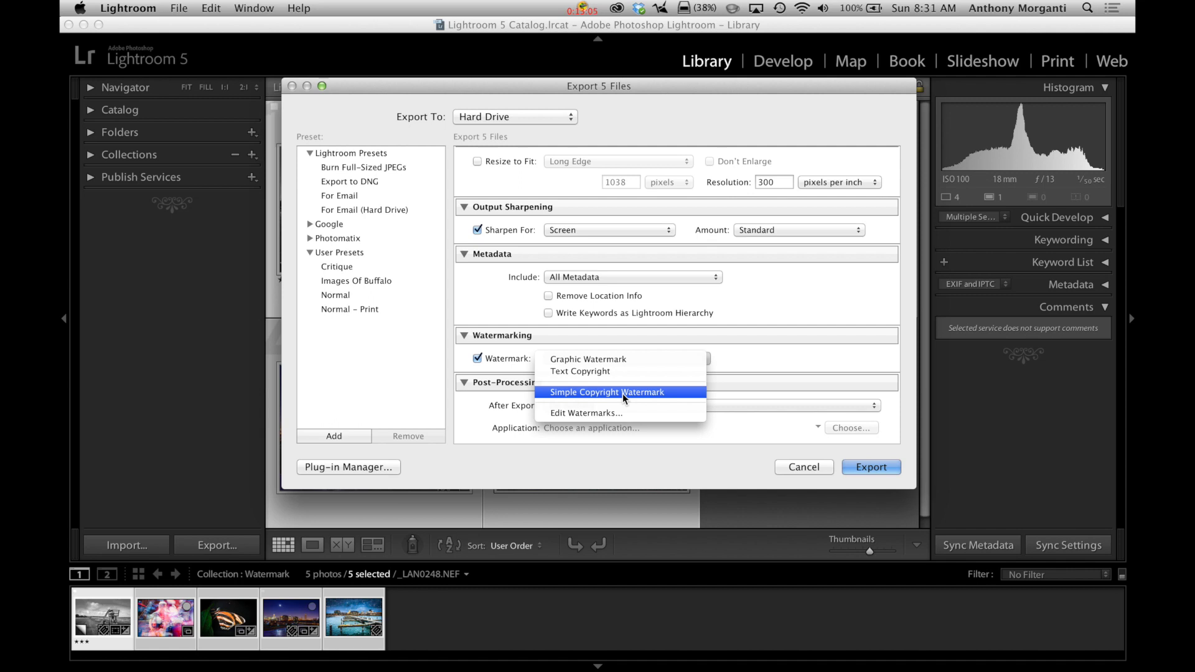
{"action": "left_click", "coordinate": [595, 361]}
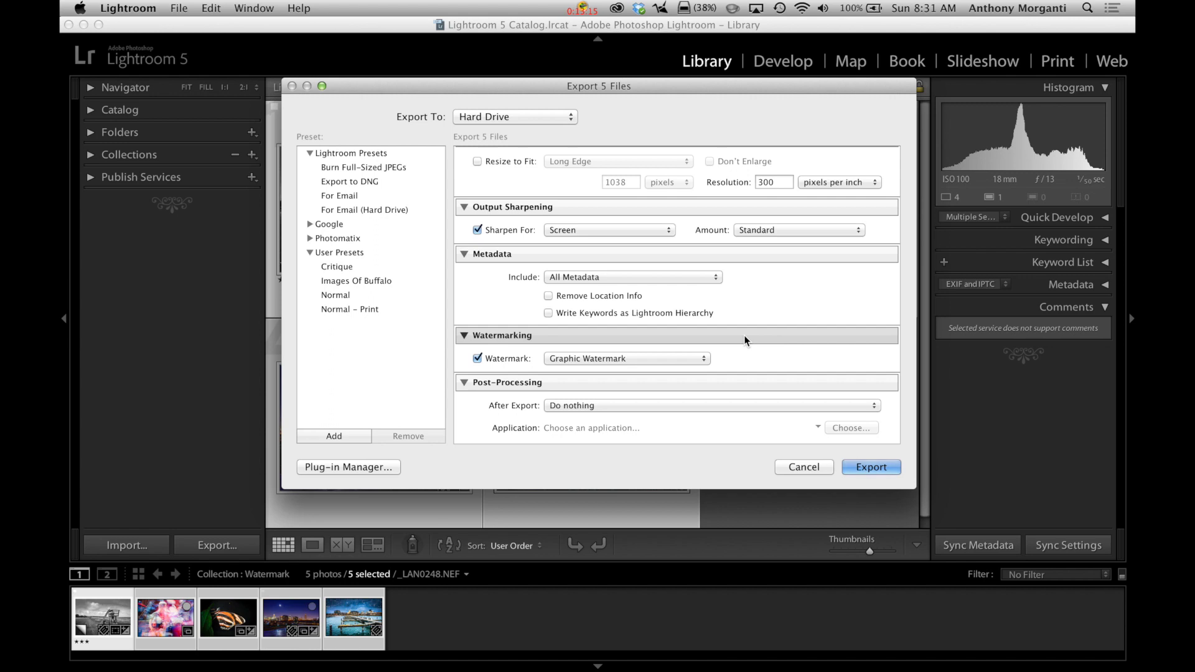
{"action": "scroll", "coordinate": [664, 344], "scroll_direction": "down", "scroll_amount": 3}
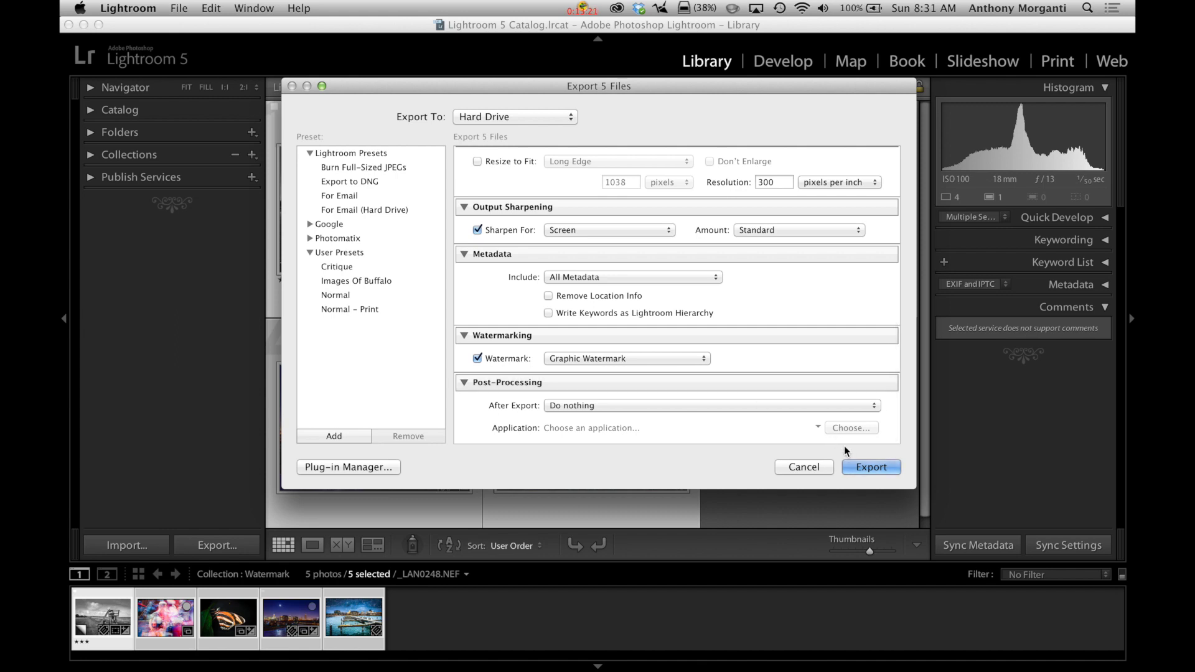
{"action": "left_click", "coordinate": [864, 467]}
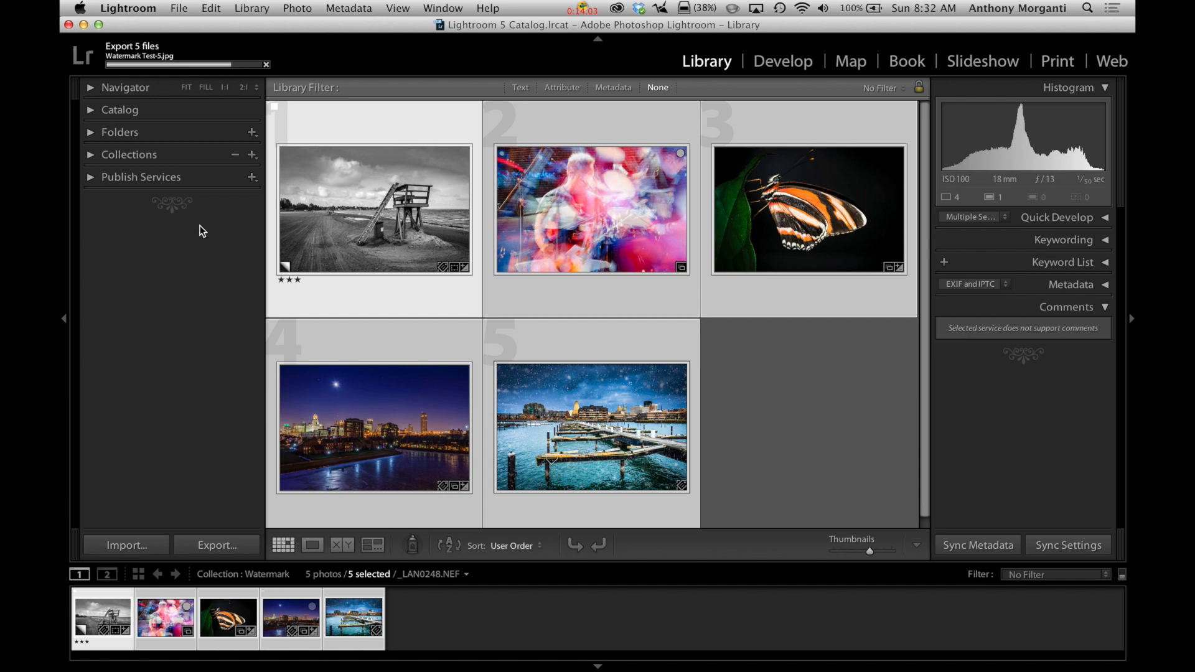
Step: Minimise Lightroom to show the five exported Watermark Test JPEGs on the desktop
{"action": "left_click", "coordinate": [83, 24]}
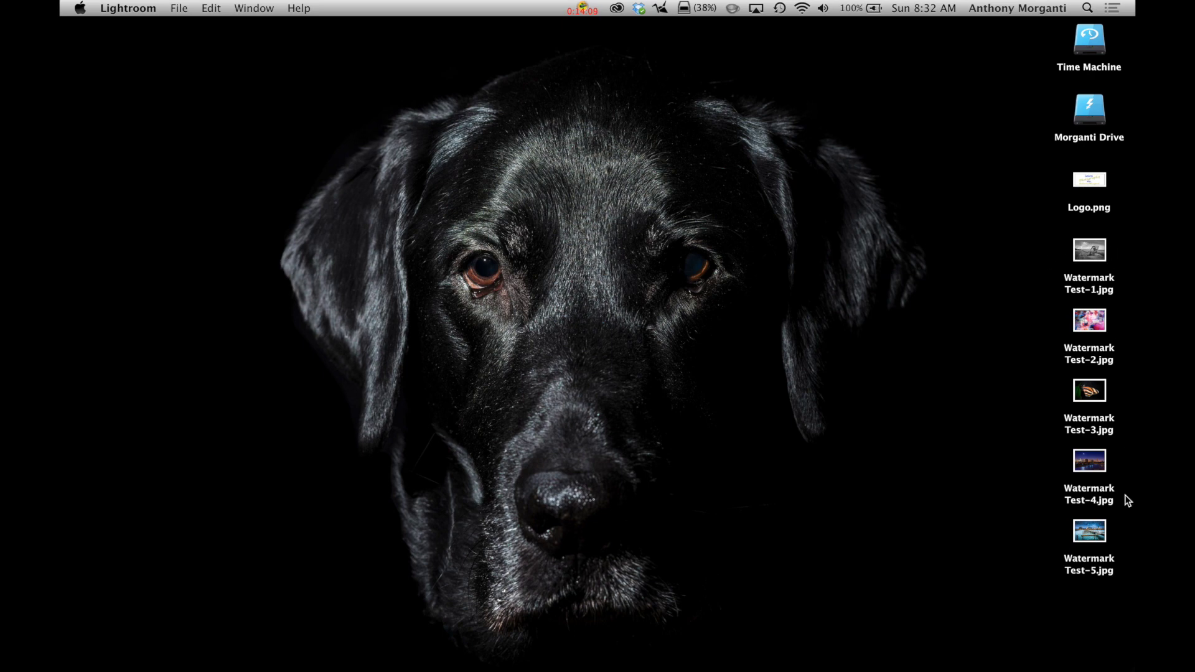
{"action": "left_click", "coordinate": [1095, 534]}
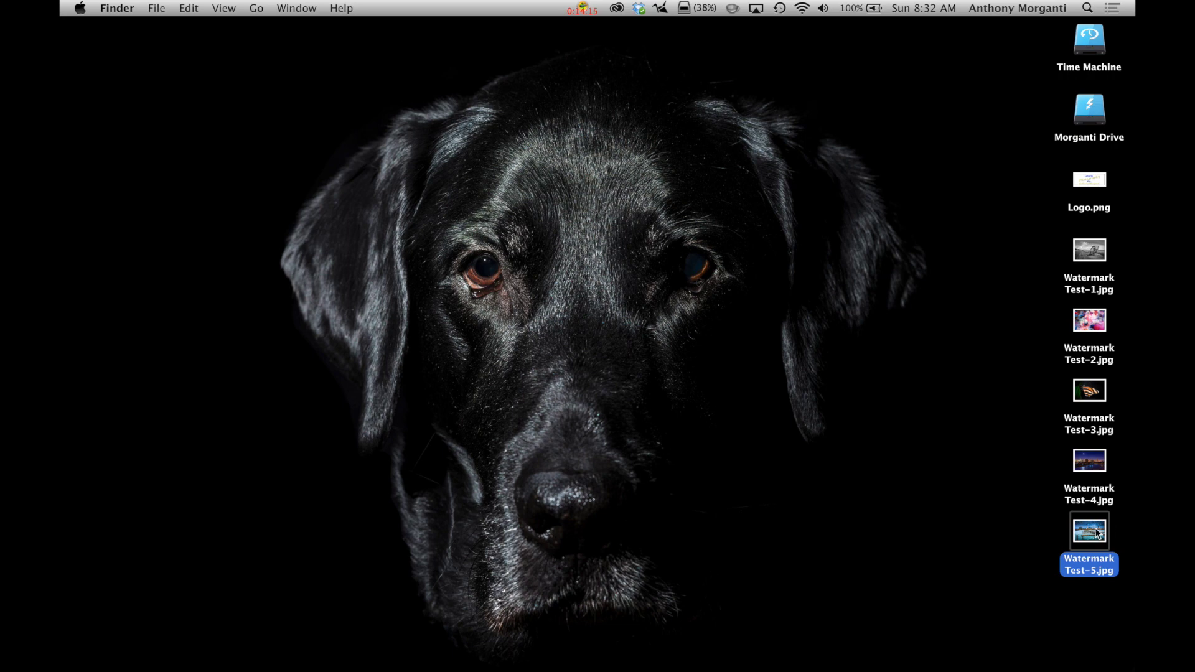
{"action": "key", "text": "space"}
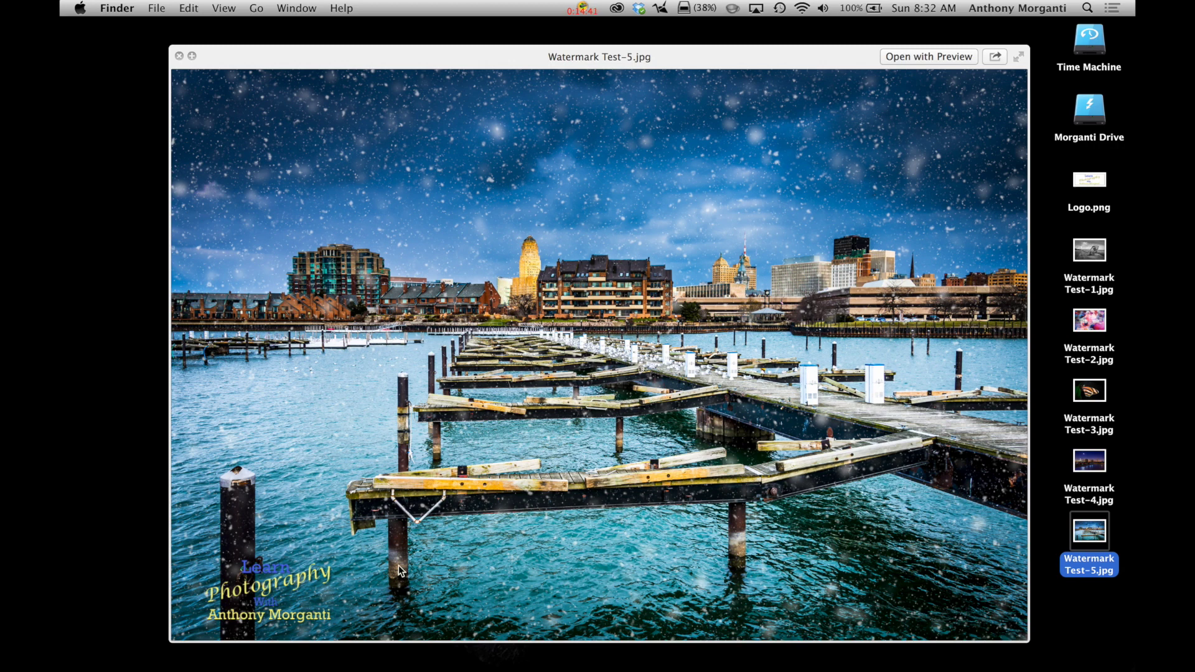
{"action": "key", "text": "Up"}
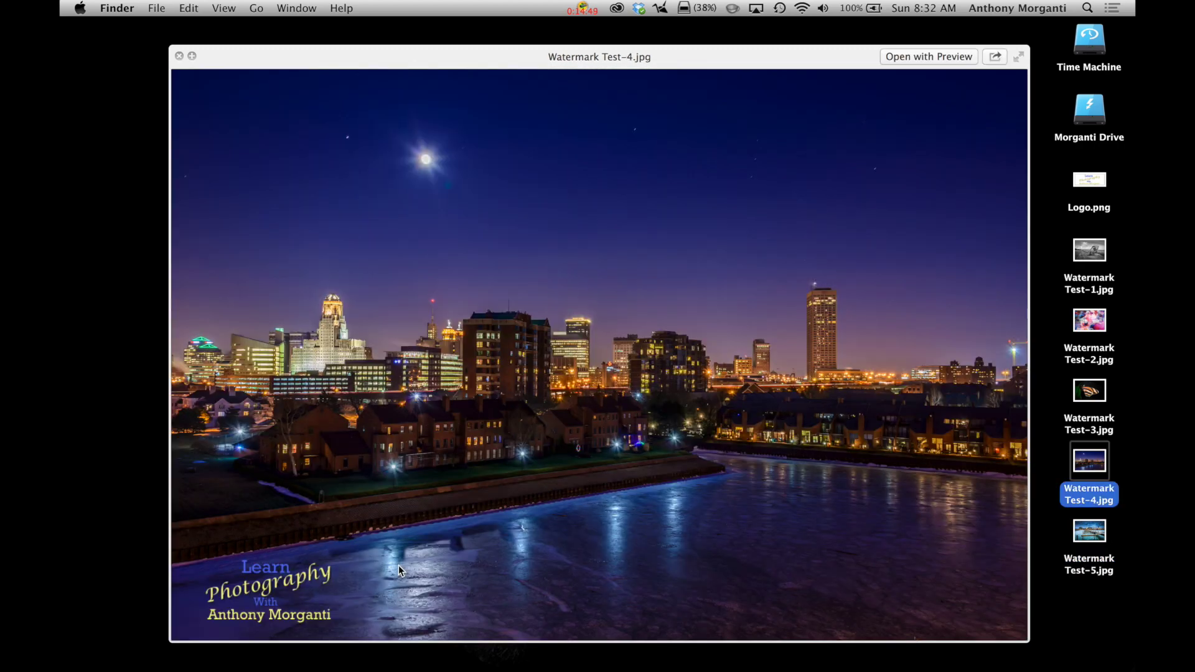
{"action": "key", "text": "Up"}
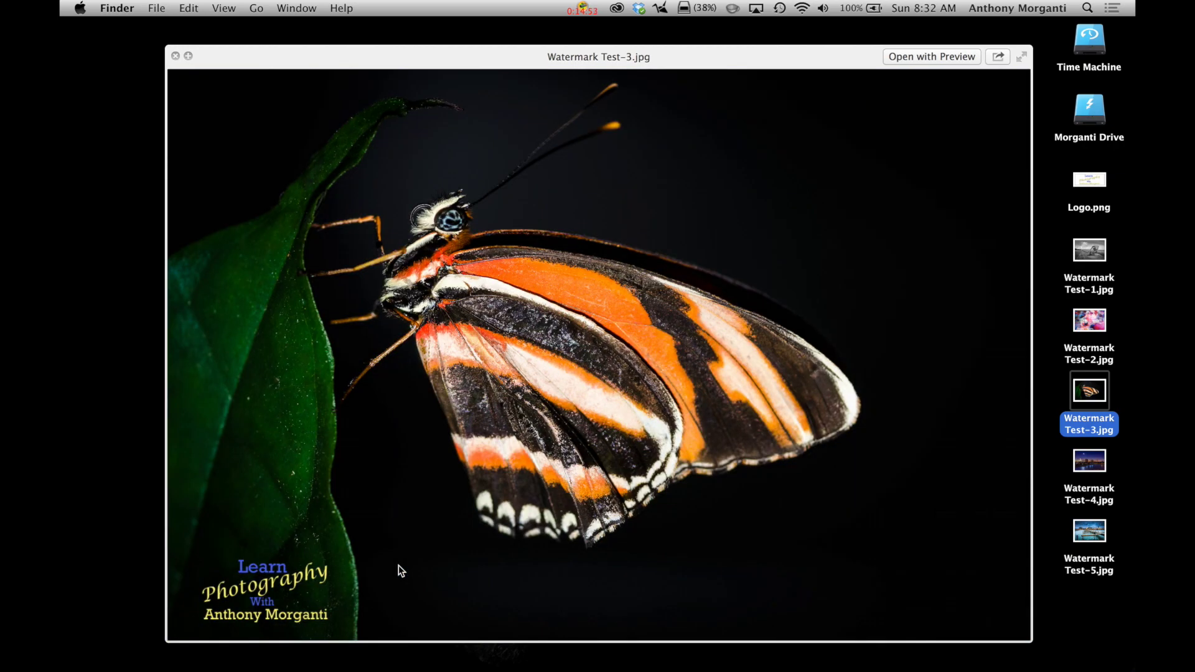
{"action": "key", "text": "Up"}
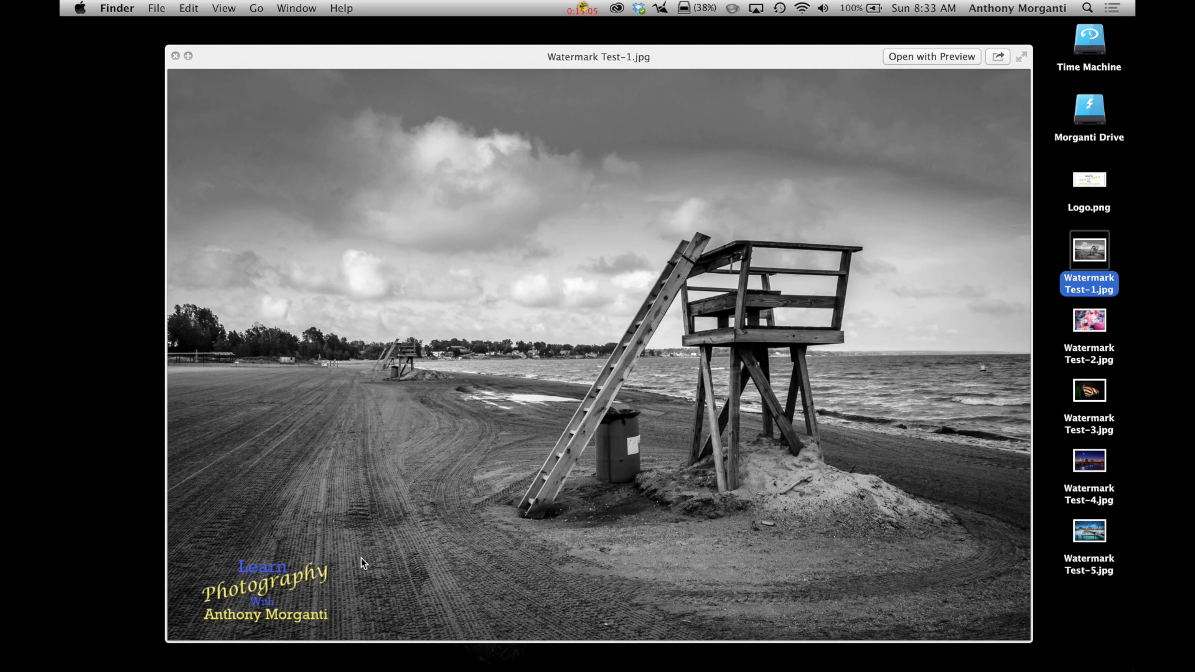
{"action": "left_click", "coordinate": [176, 56]}
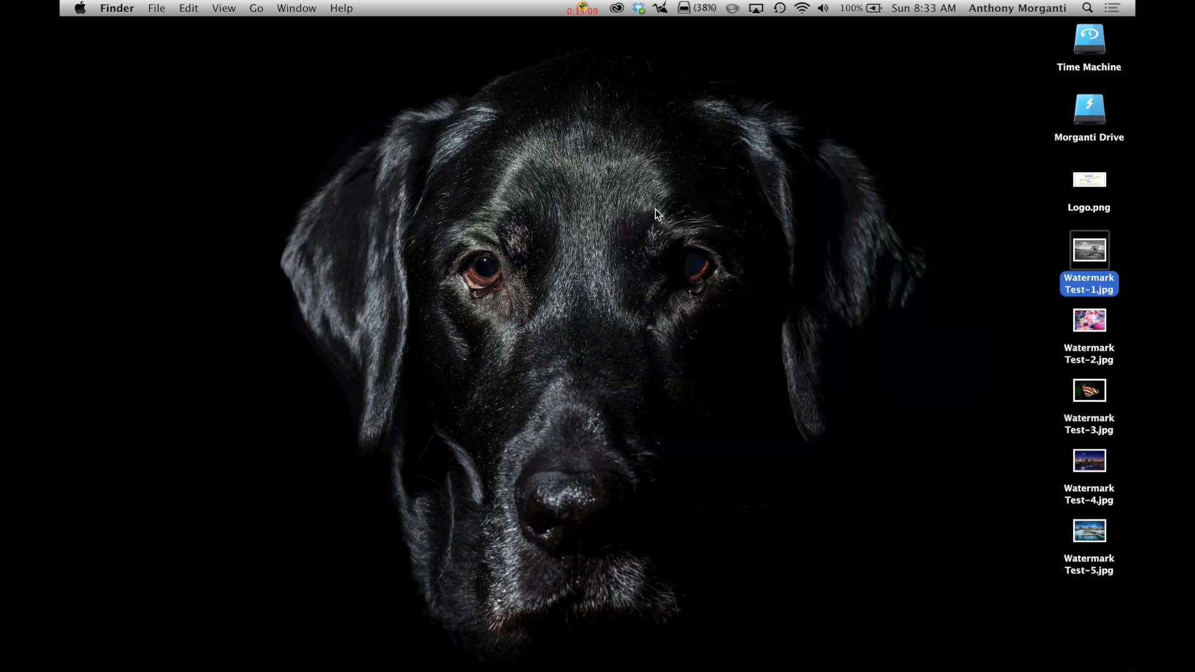
Step: Reactivate Lightroom from its Dock icon
{"action": "mouse_move", "coordinate": [67, 405]}
{"action": "left_click", "coordinate": [80, 493]}
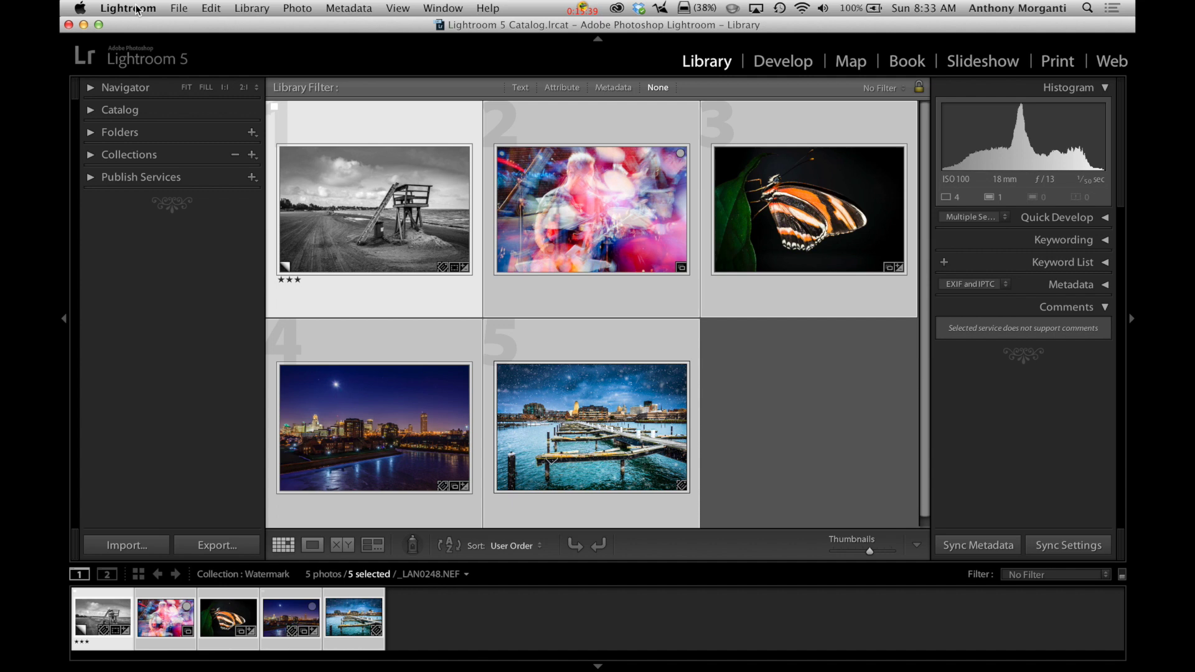
Step: Open the city night photo in Loupe view, then switch to the snowy marina shot _DSC0253.TIF
{"action": "double_click", "coordinate": [358, 471]}
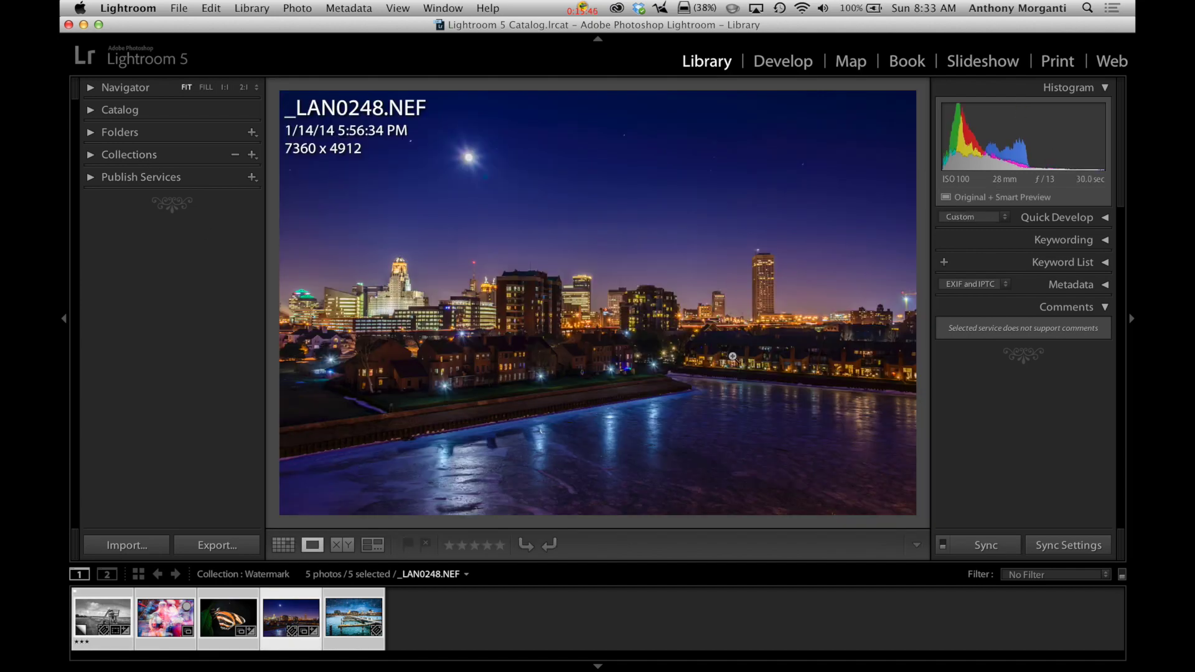
{"action": "left_click", "coordinate": [347, 617]}
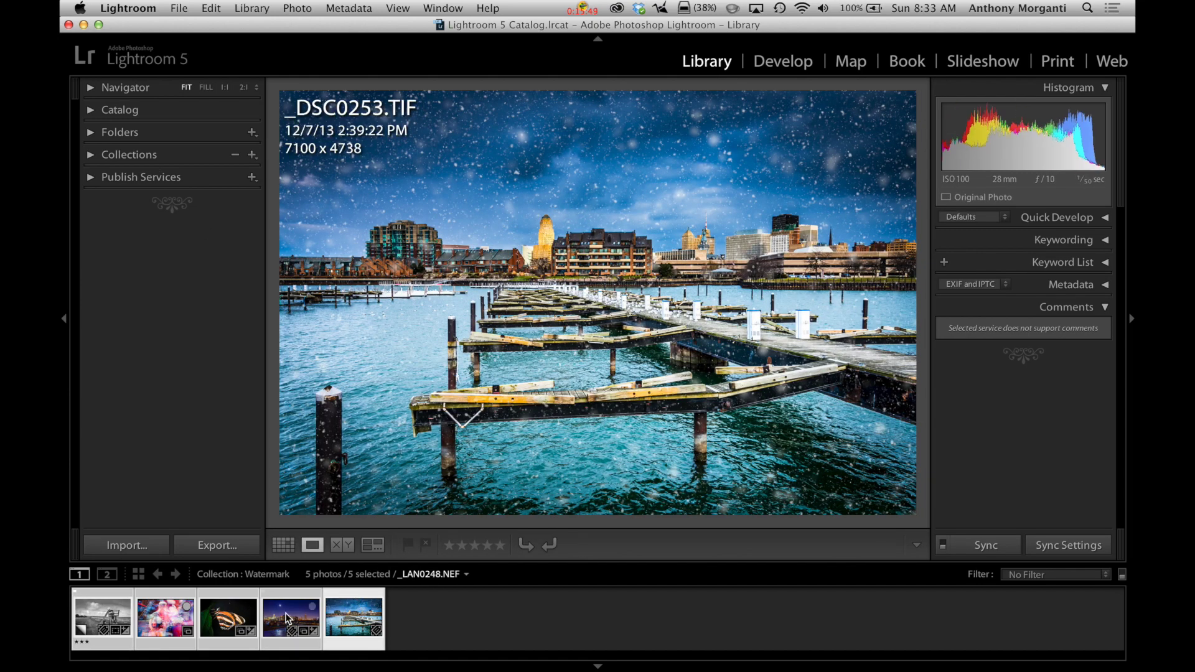